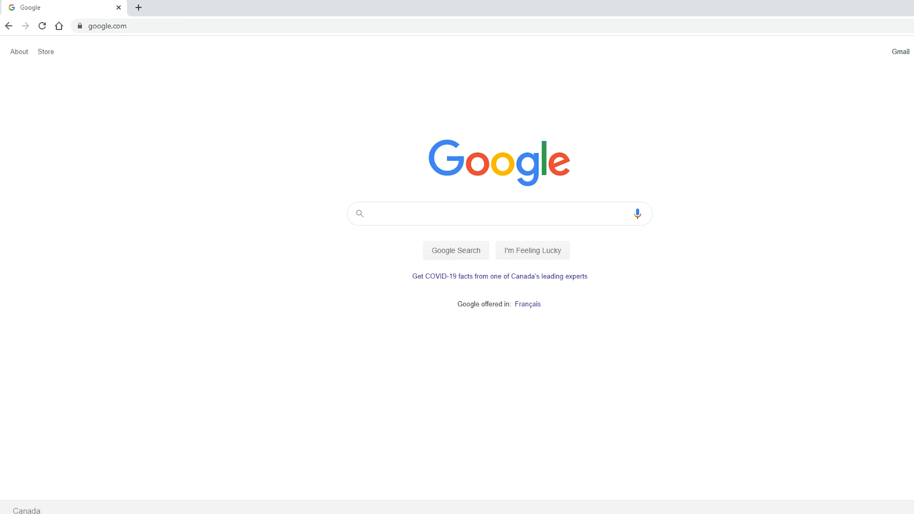
- Launch VMware Workstation Pro by searching 'vmw' from the Windows Start menu
key(super)
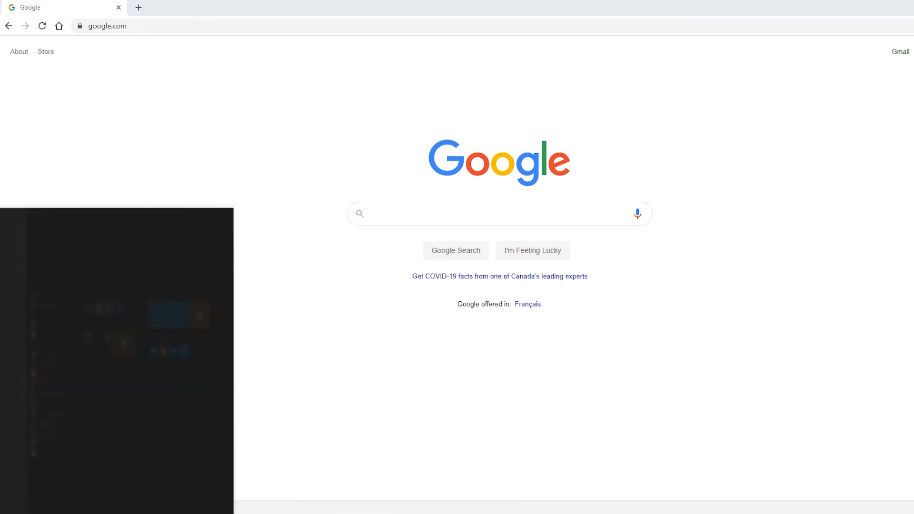
text(vmw)
key(Return)
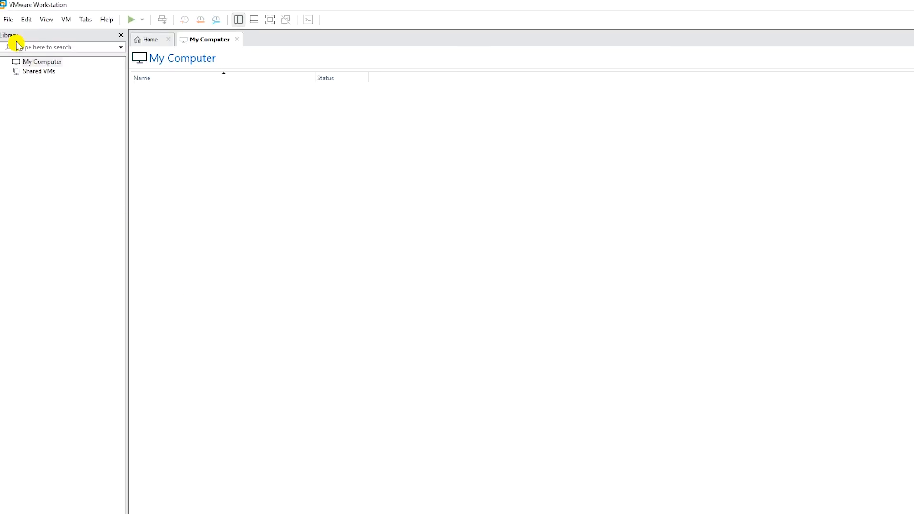
- Start the New Virtual Machine Wizard with the Custom (advanced) configuration
click(8, 20)
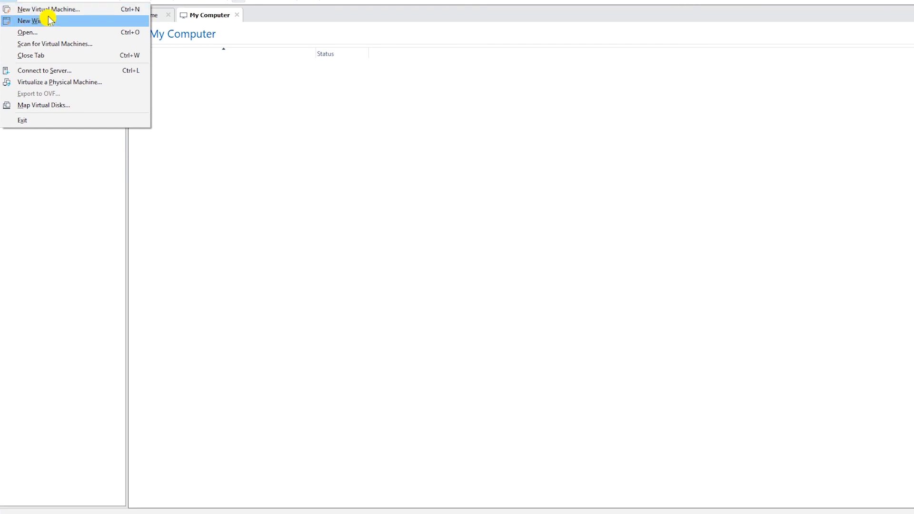
click(65, 16)
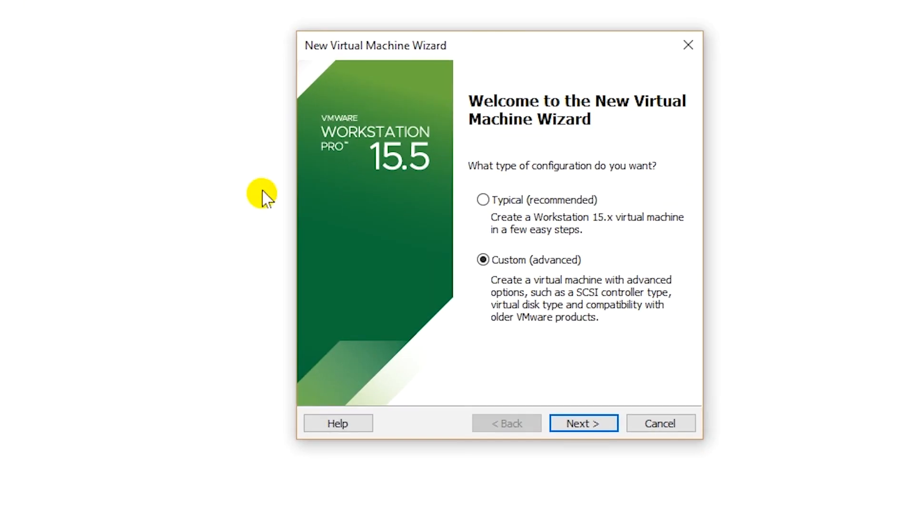
click(487, 255)
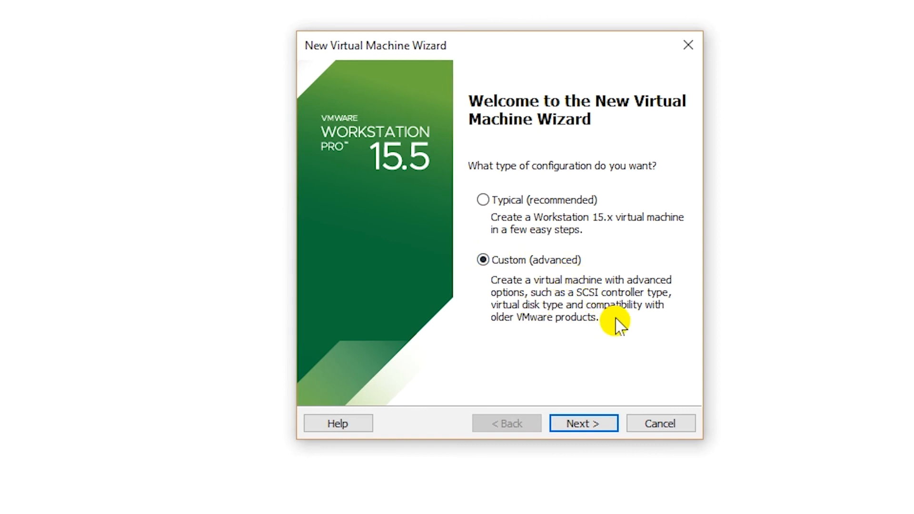
click(585, 428)
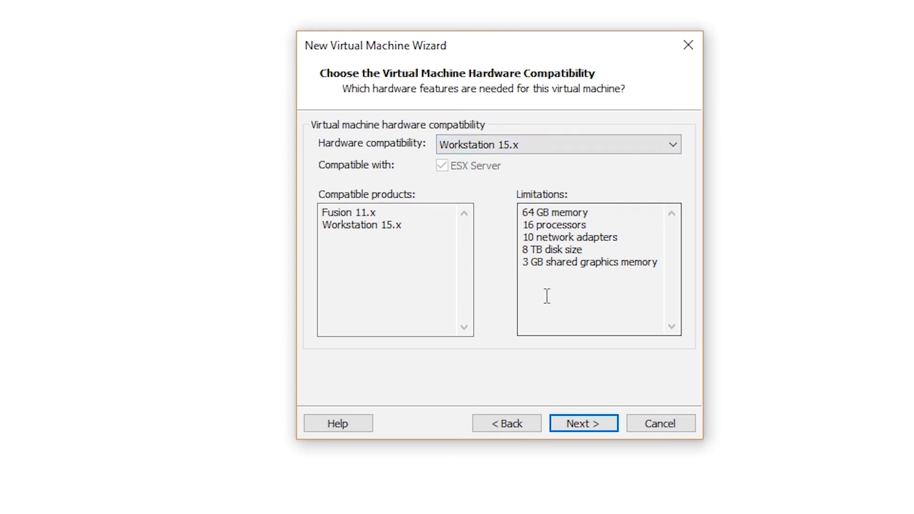
- Keep Workstation 15.x hardware compatibility and continue to the guest OS installation page
click(583, 430)
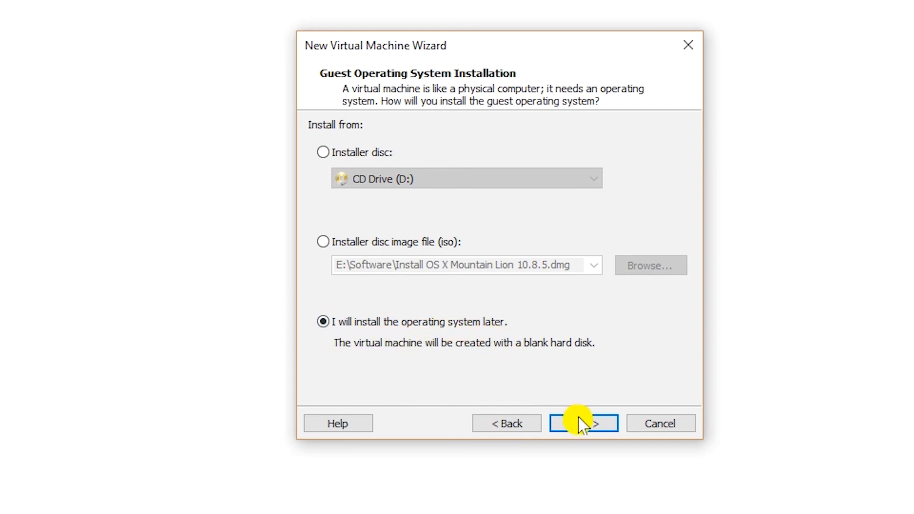
- Choose Microsoft Windows, version Windows Server 2016, as the guest operating system
click(606, 426)
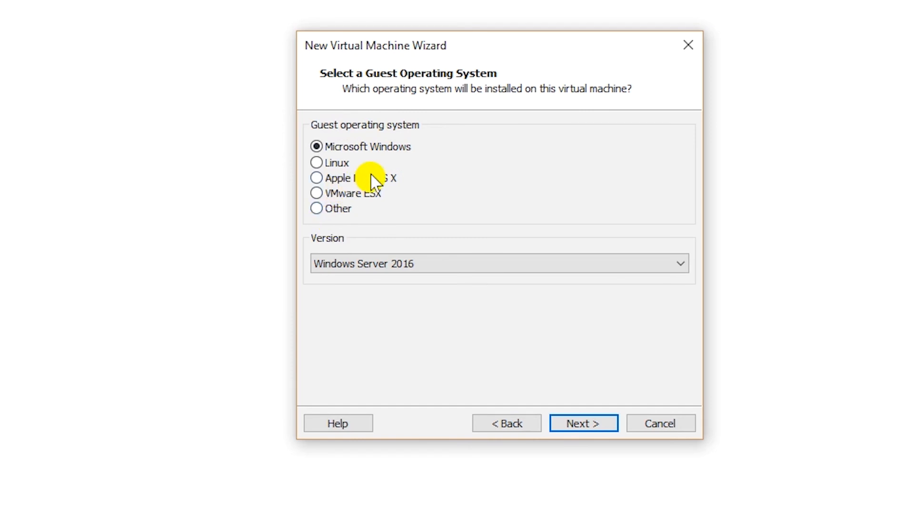
click(338, 177)
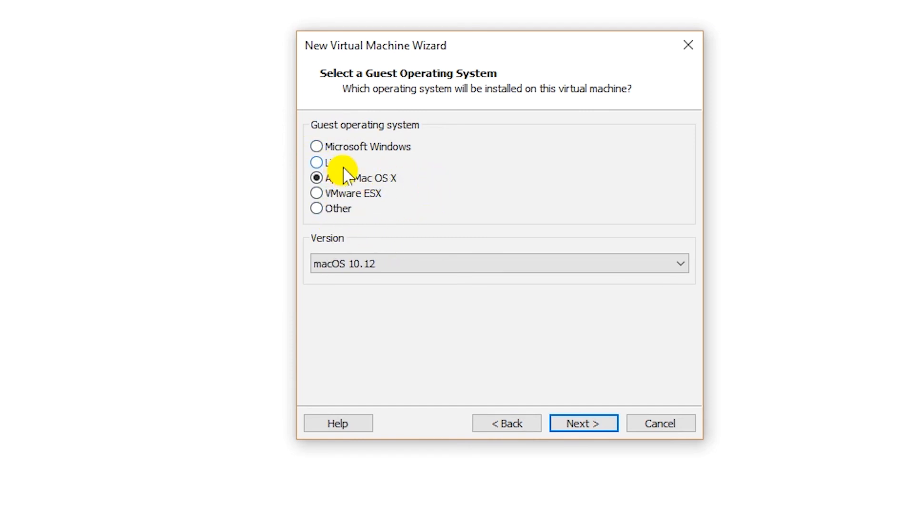
click(394, 149)
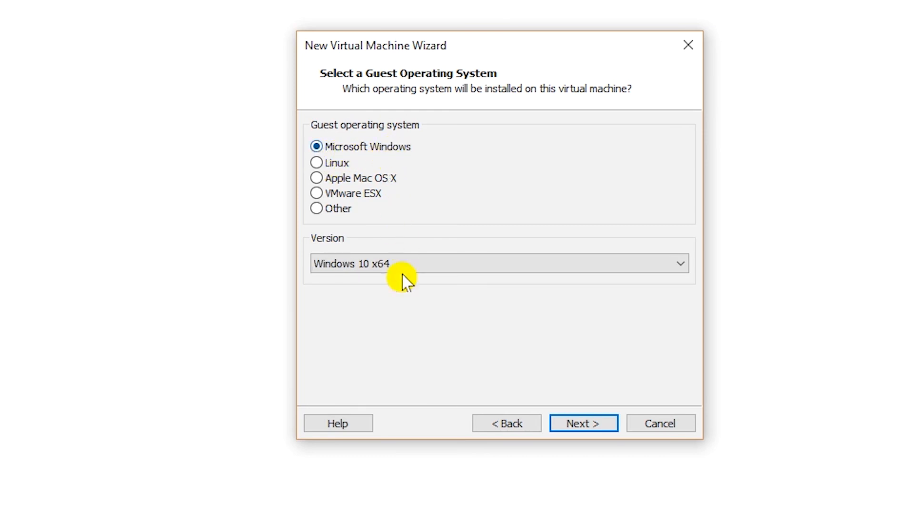
click(470, 270)
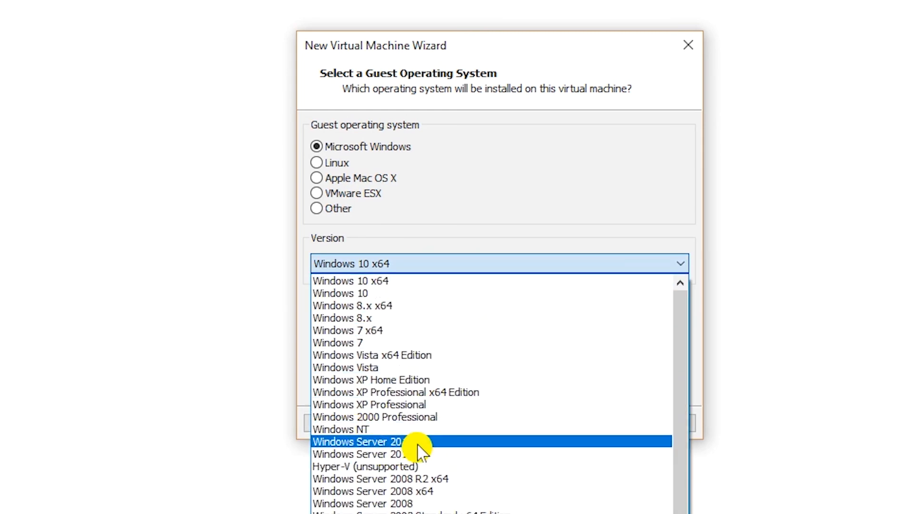
click(414, 442)
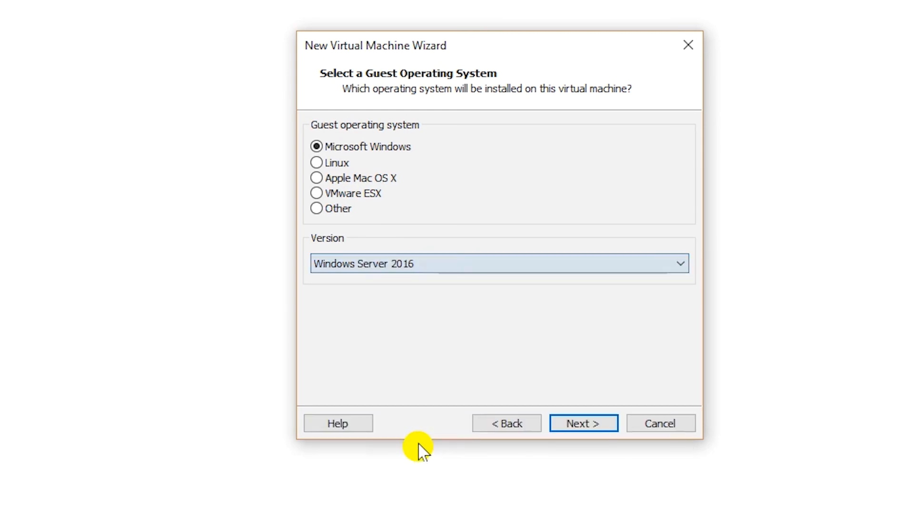
click(581, 427)
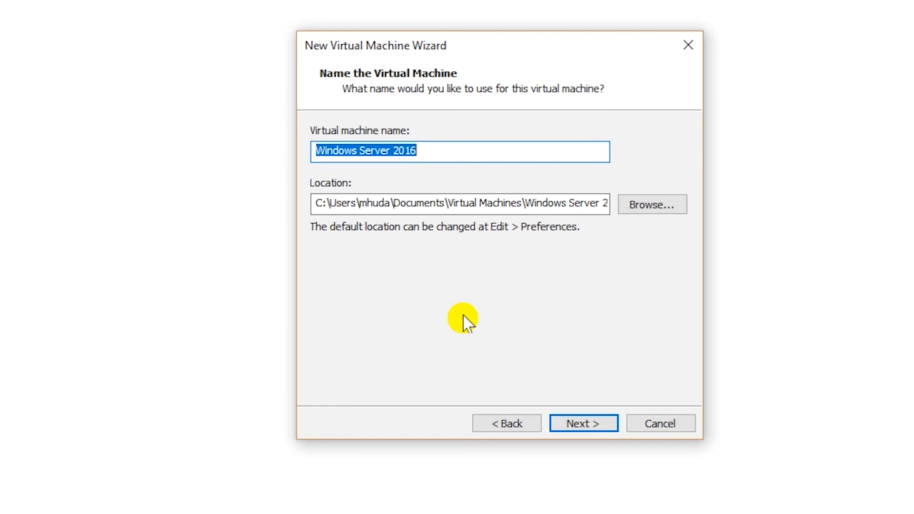
- Name the VM Windows-NH0000 and store it in a new folder E:\CNET222\WindowsVM
text(Windows-NH0000)
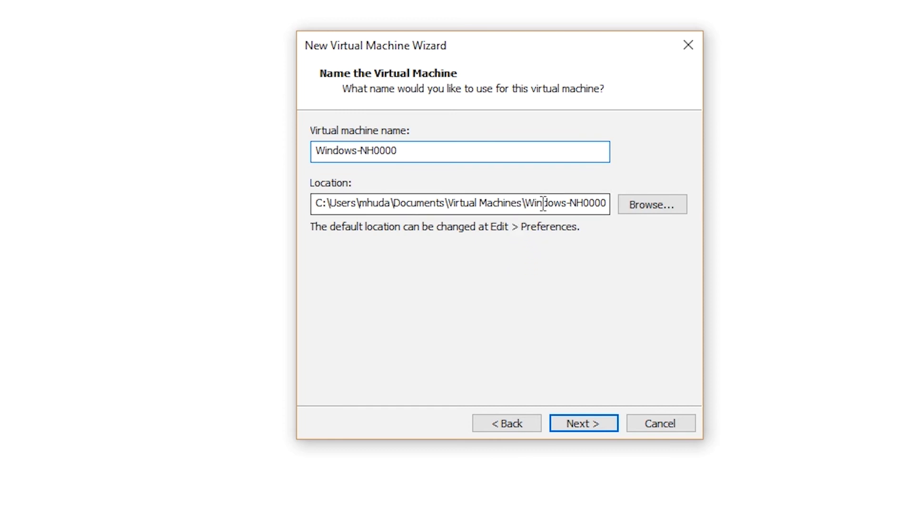
click(643, 208)
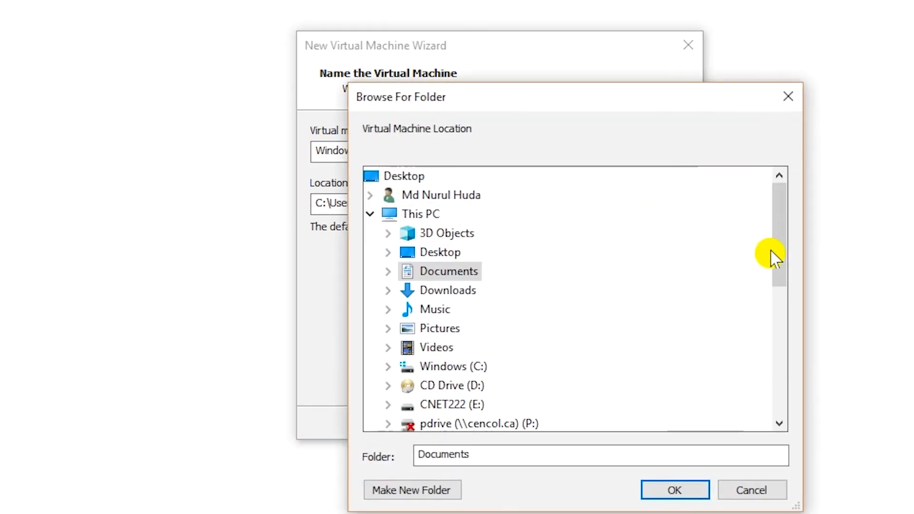
double_click(409, 404)
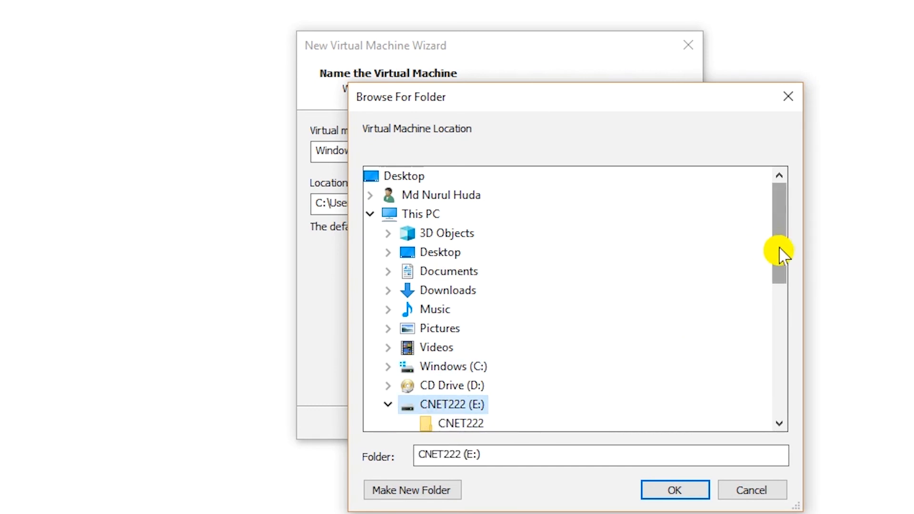
drag(777, 250, 786, 295)
click(465, 314)
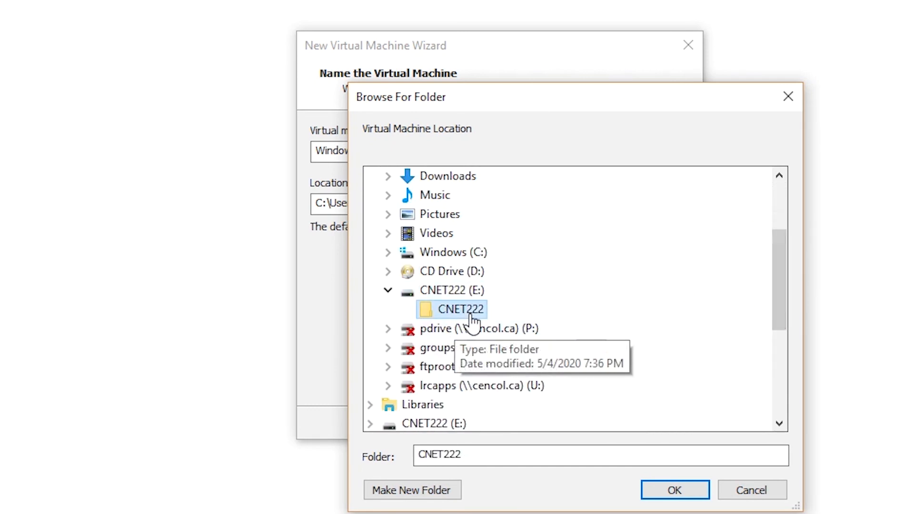
click(422, 492)
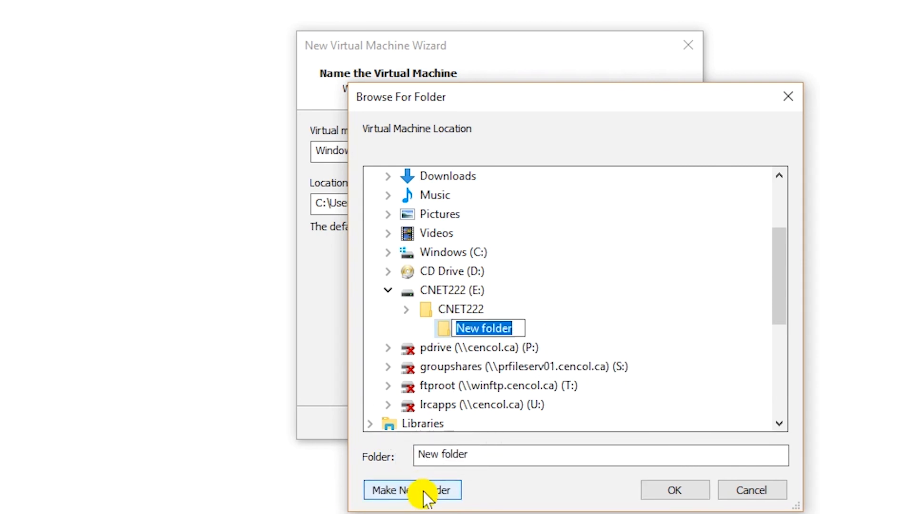
text(Wi)
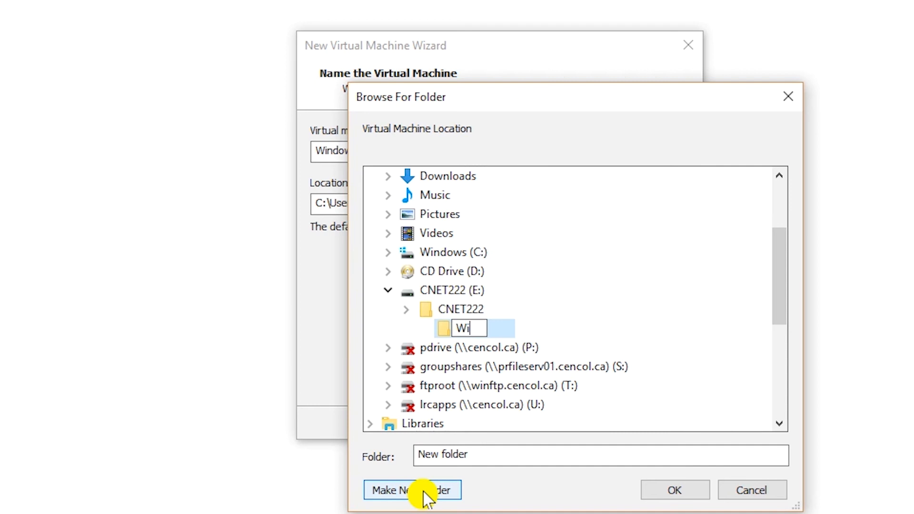
text(ndows)
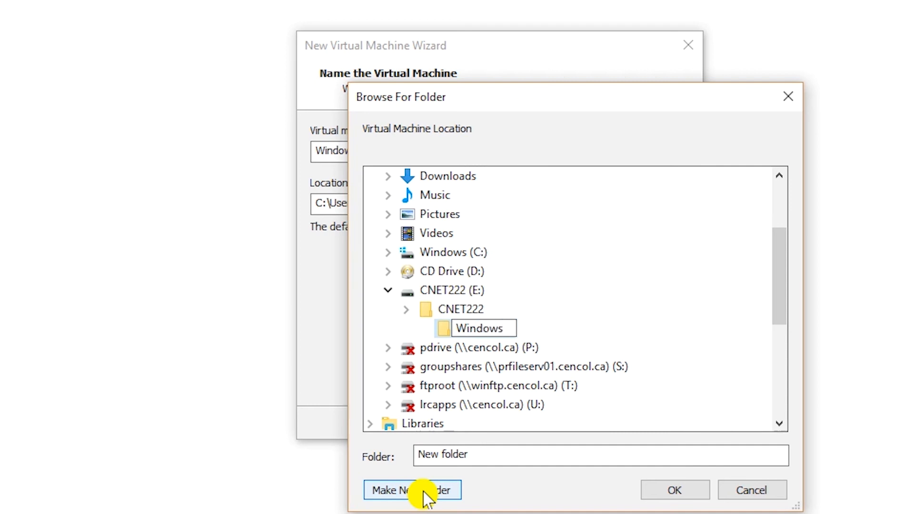
text(VM)
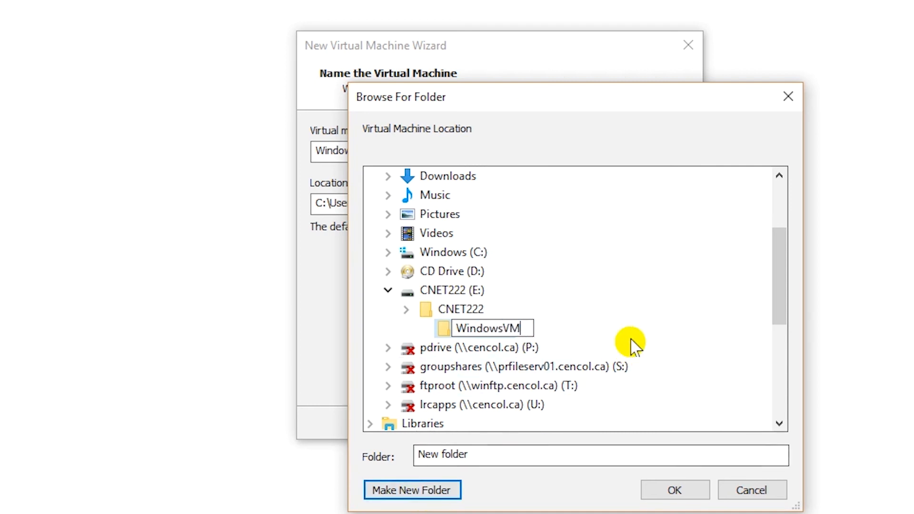
click(637, 336)
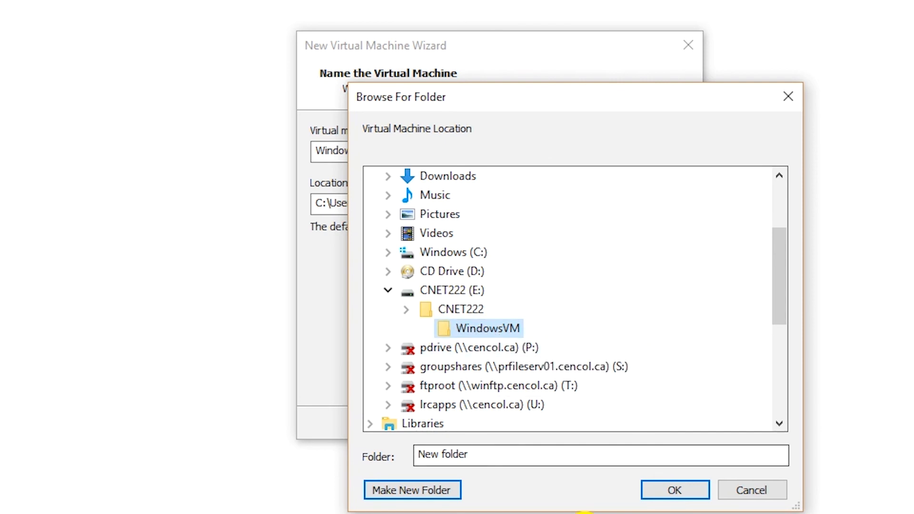
click(671, 493)
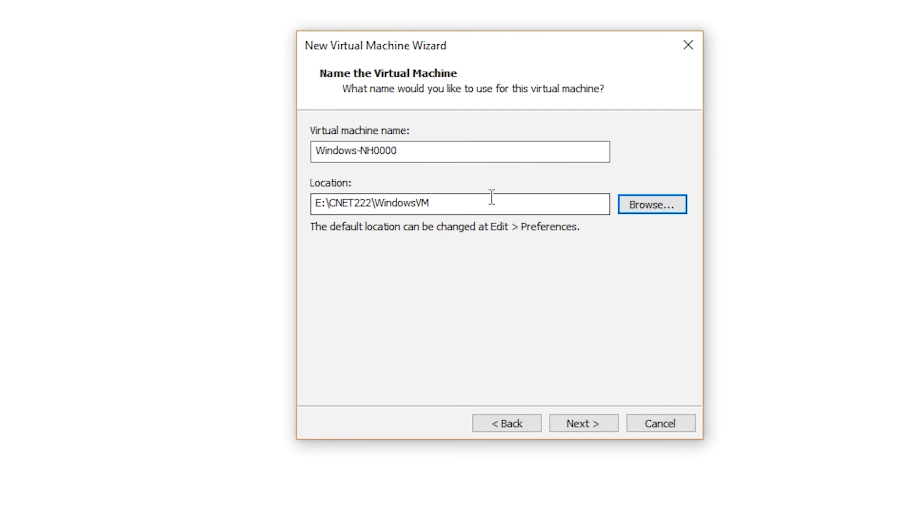
- Configure 2 processors with 2 cores per processor, 4 cores in total
click(313, 204)
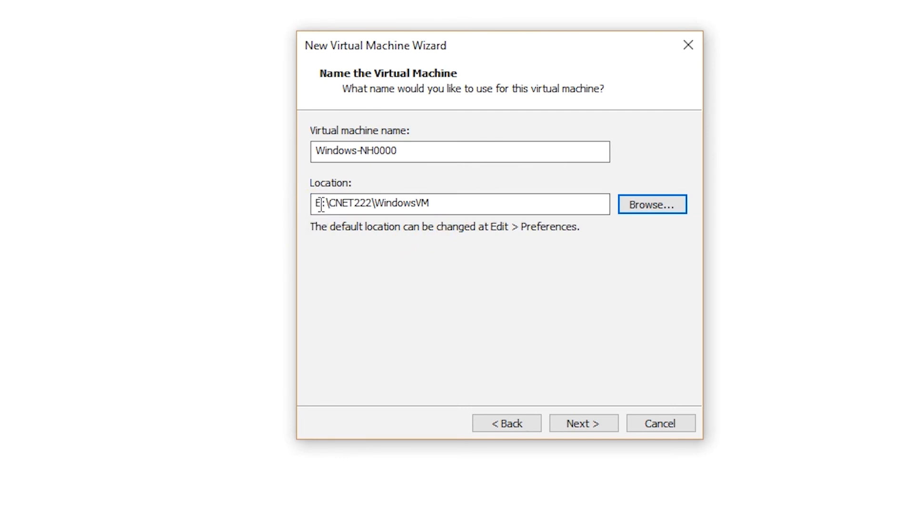
click(313, 213)
click(406, 221)
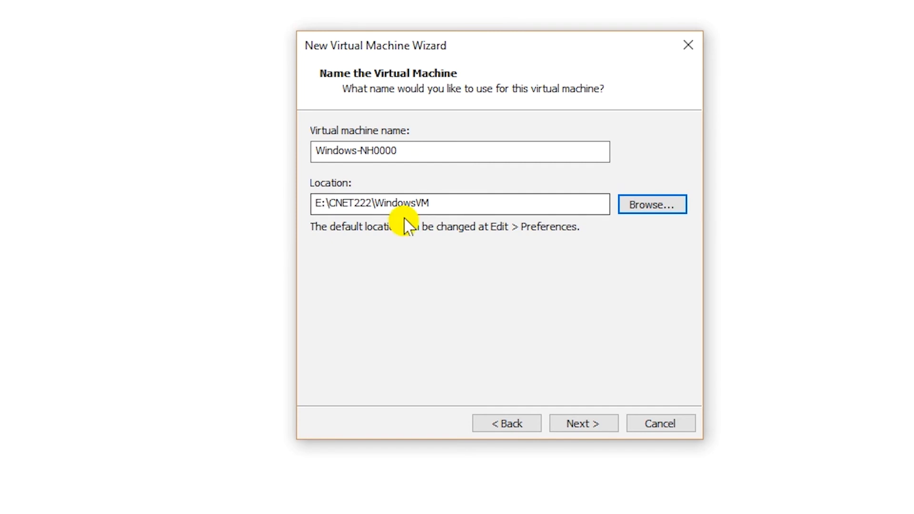
click(588, 425)
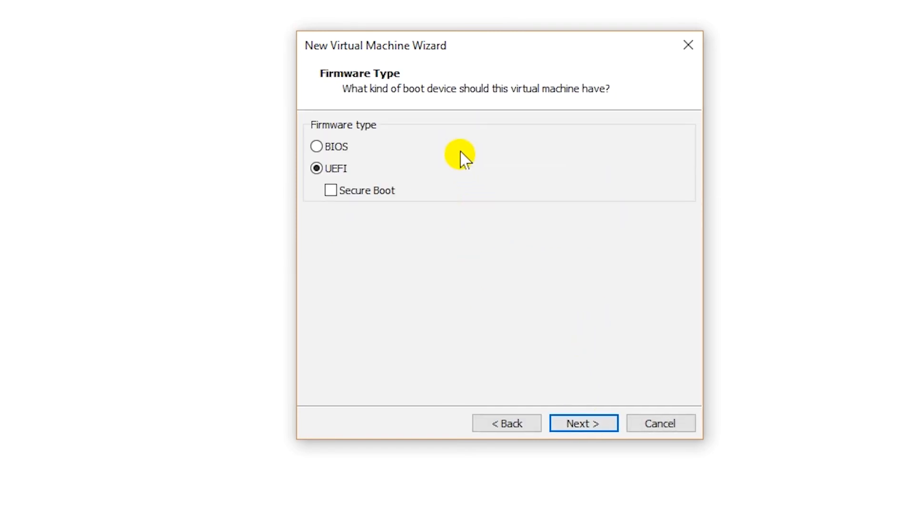
click(580, 426)
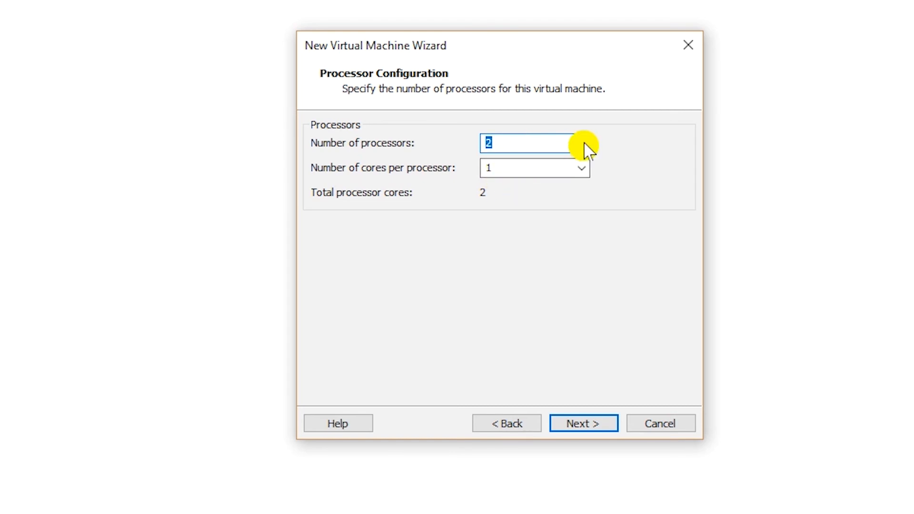
click(581, 169)
click(499, 197)
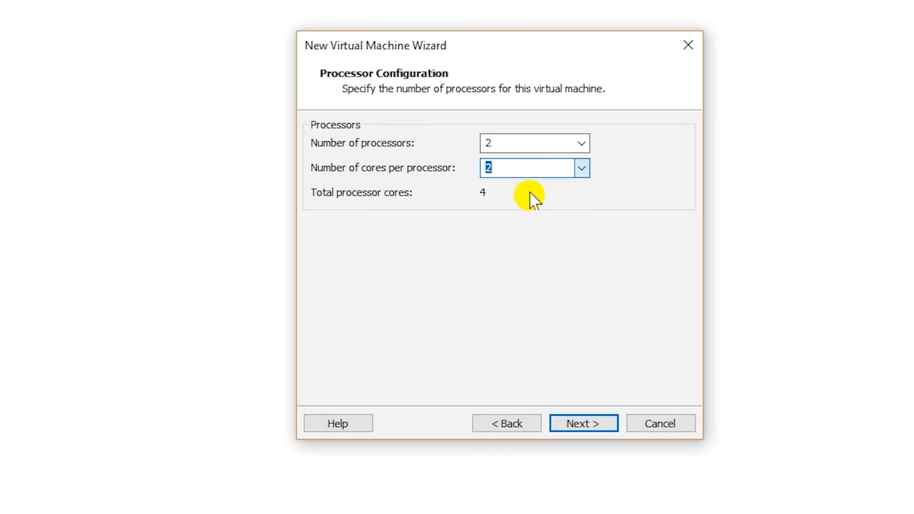
click(516, 166)
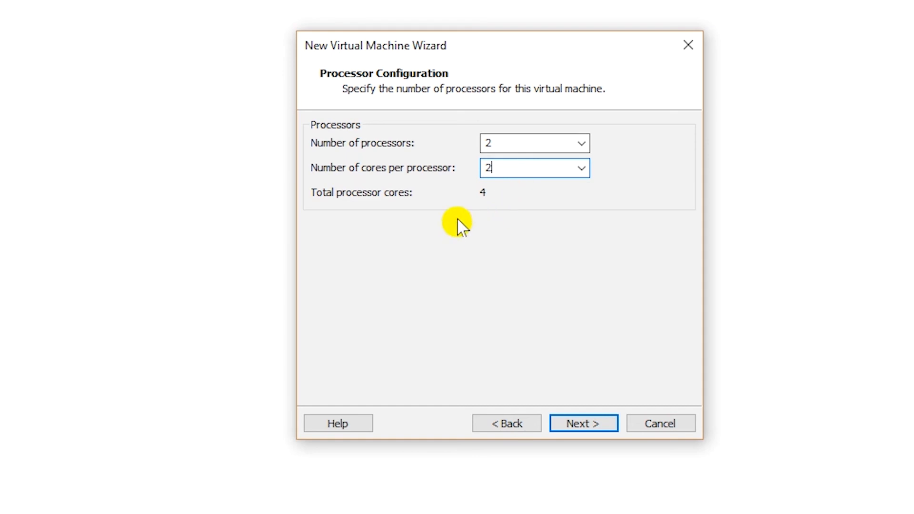
click(584, 423)
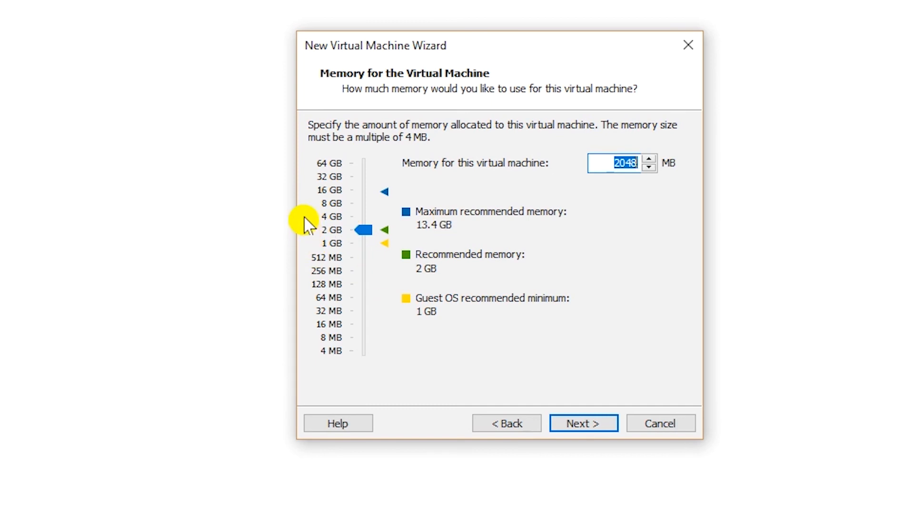
- Raise the VM memory to 4096 MB (4 GB)
click(333, 218)
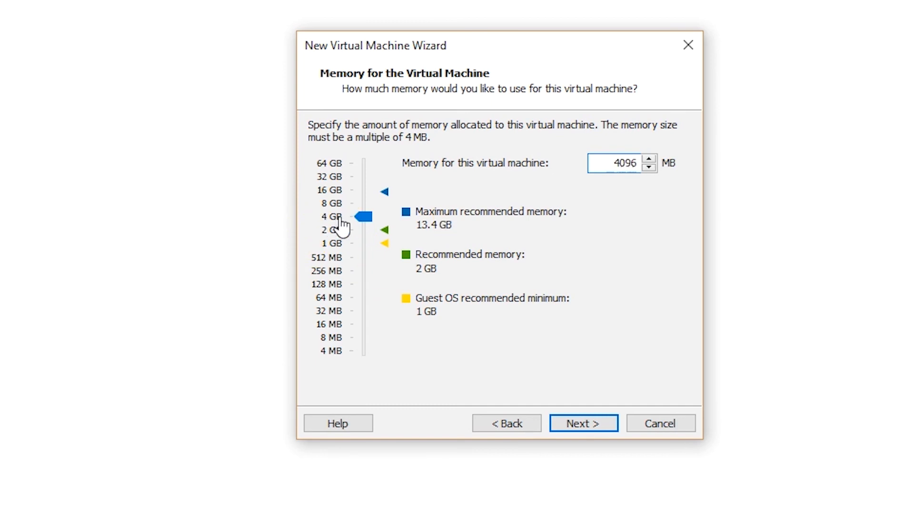
click(592, 425)
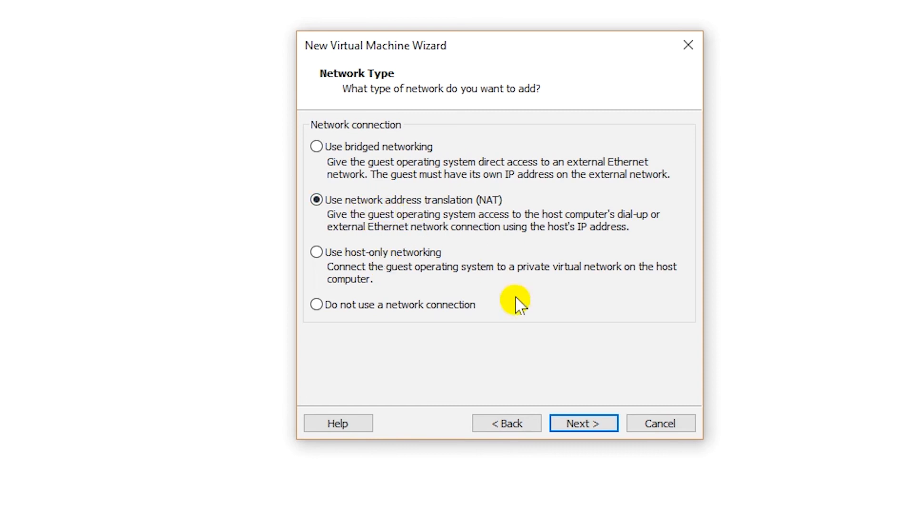
- Keep NAT, the recommended controller and SCSI, and create a 60 GB single-file disk
click(587, 425)
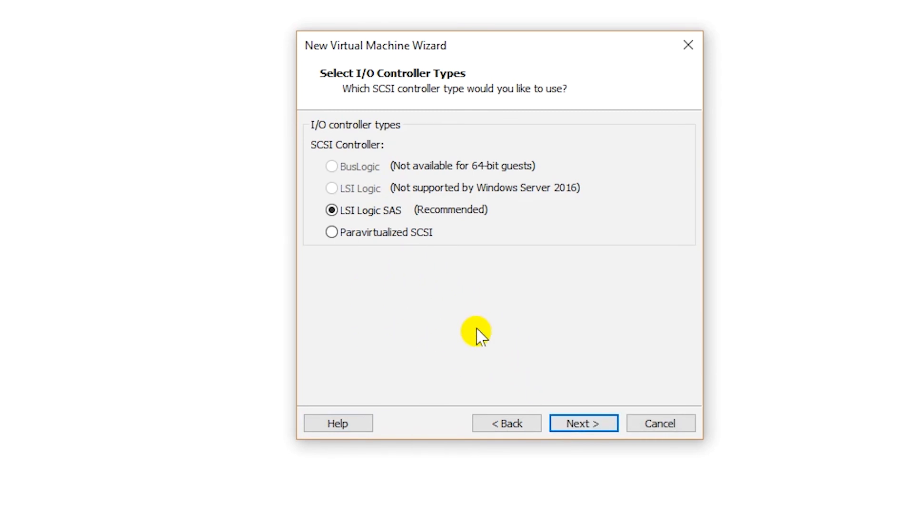
click(596, 426)
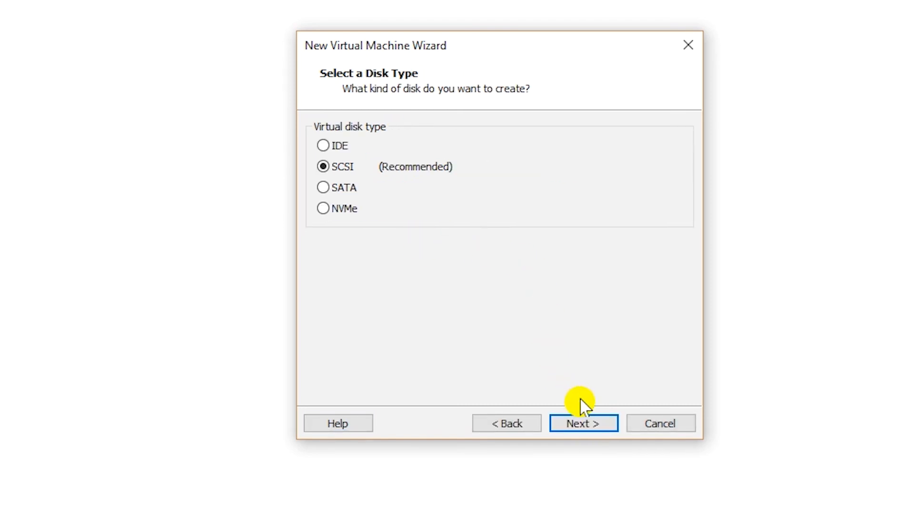
click(594, 434)
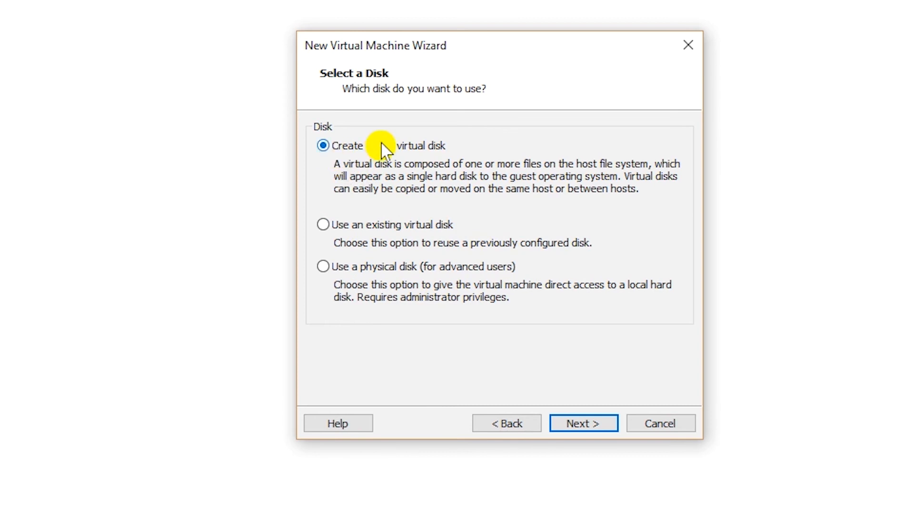
click(590, 428)
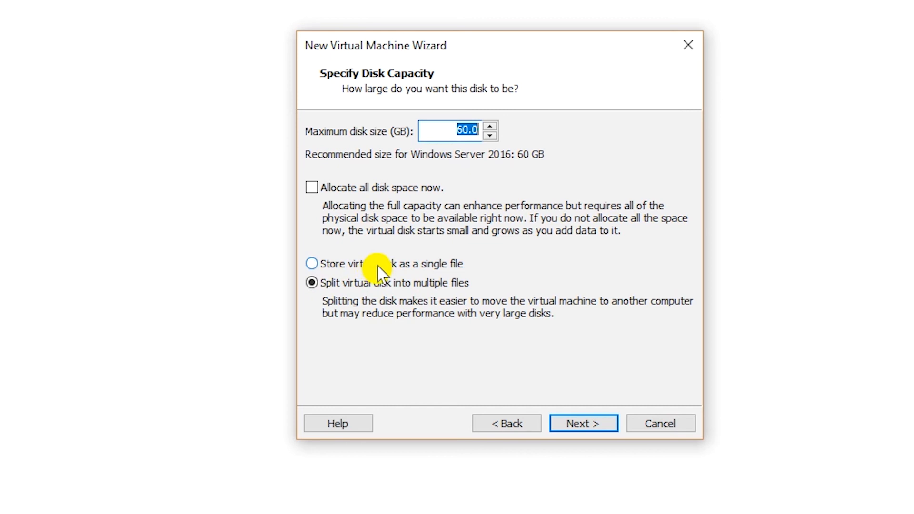
click(380, 272)
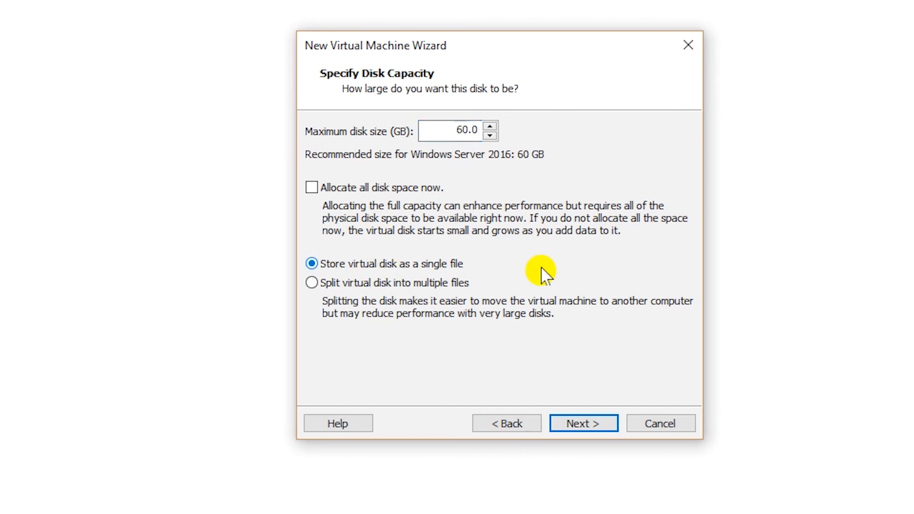
click(597, 424)
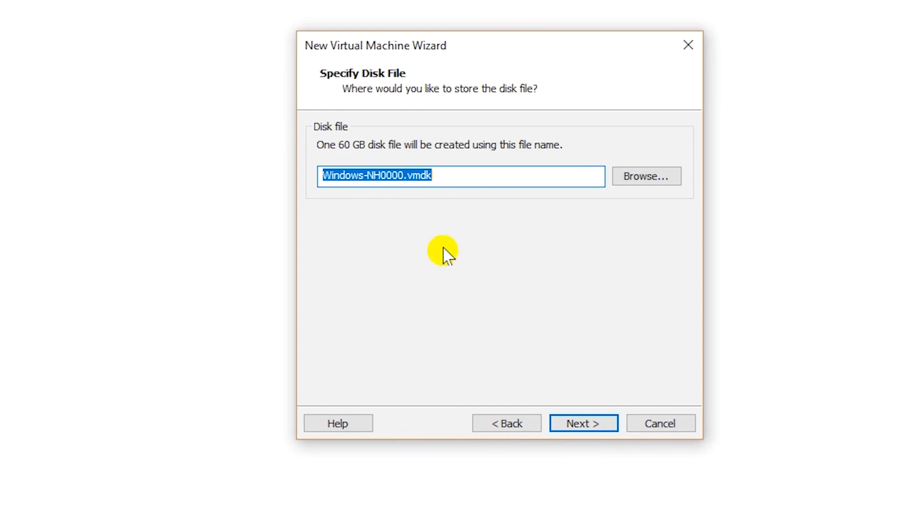
- Accept Windows-NH0000.vmdk as the disk file and bring up the settings summary
click(579, 424)
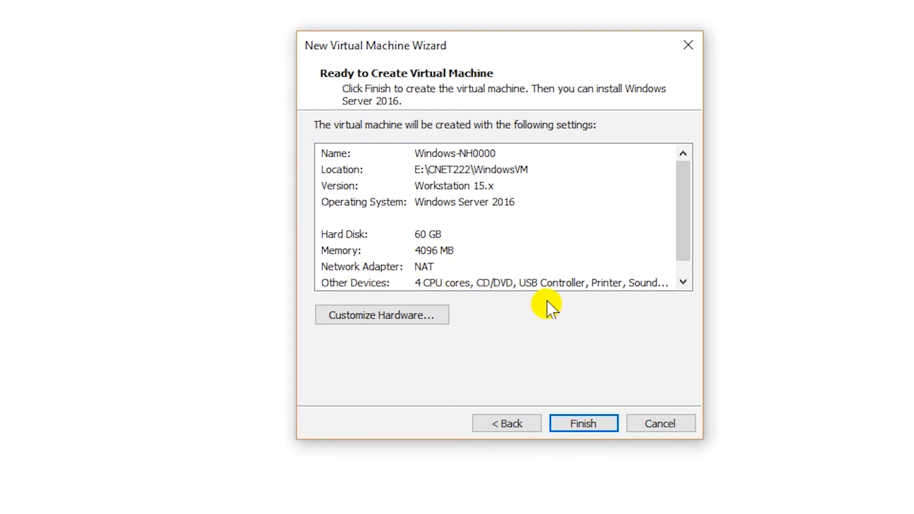
- Finish the wizard to create Windows-NH0000 with 4 GB memory and a 60 GB disk
click(581, 423)
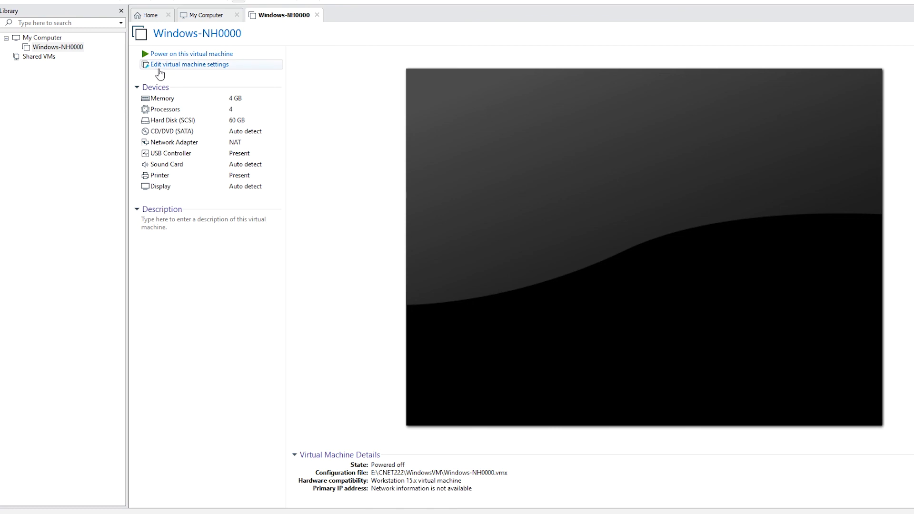
click(185, 69)
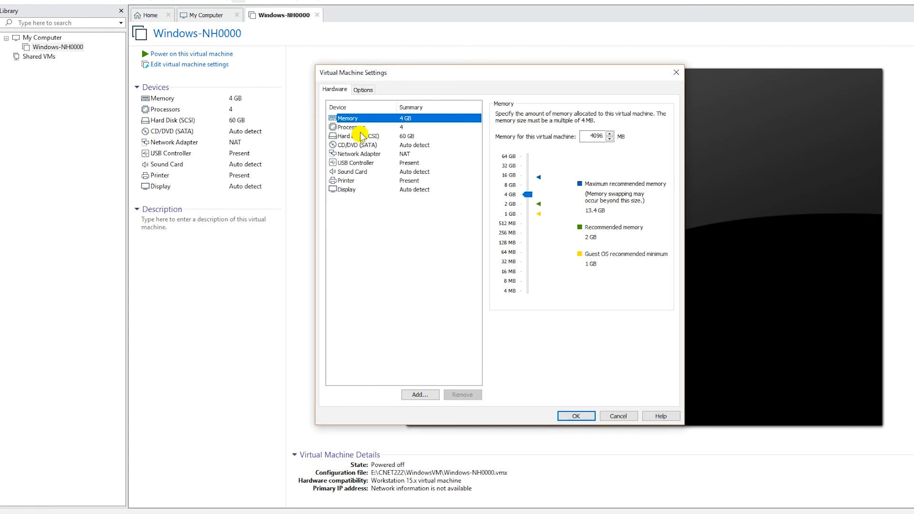
click(362, 129)
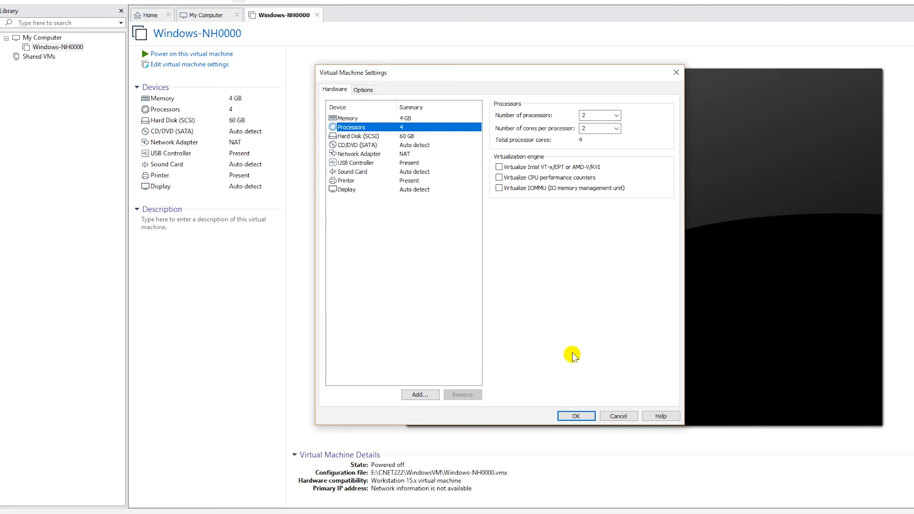
click(618, 416)
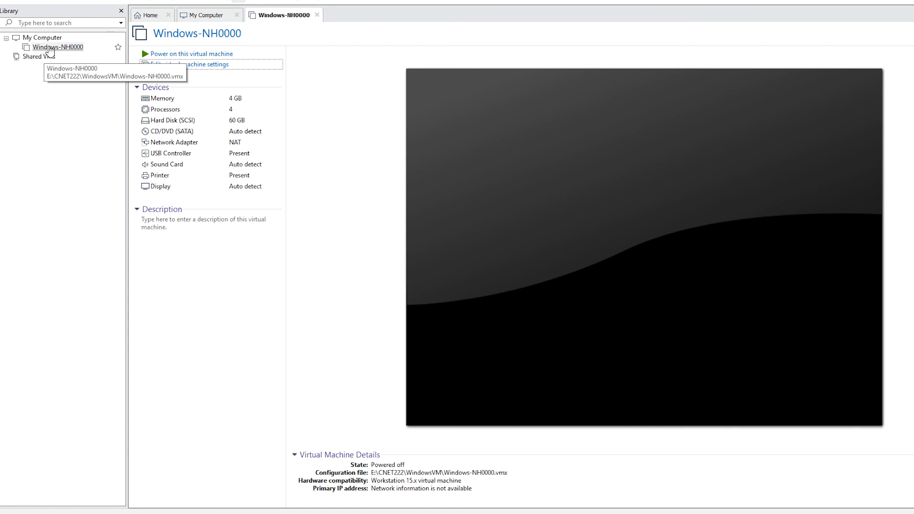
right_click(52, 48)
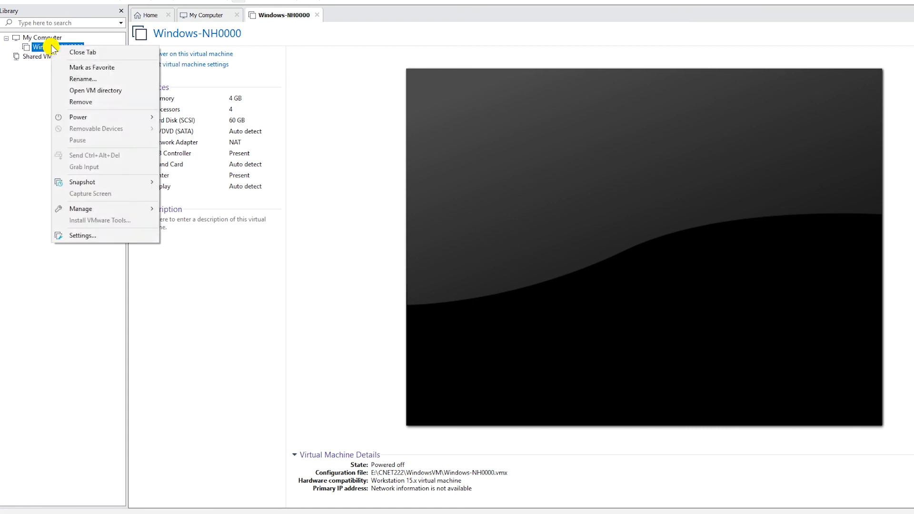
click(91, 237)
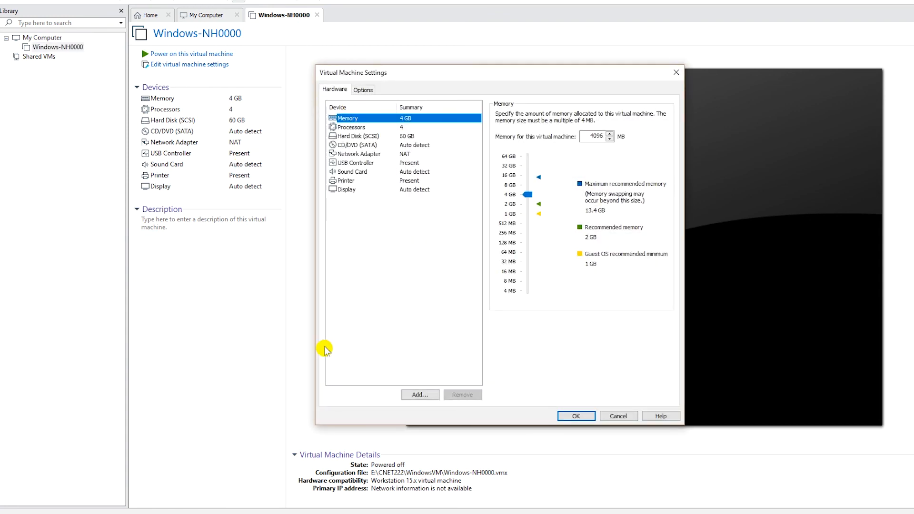
click(569, 416)
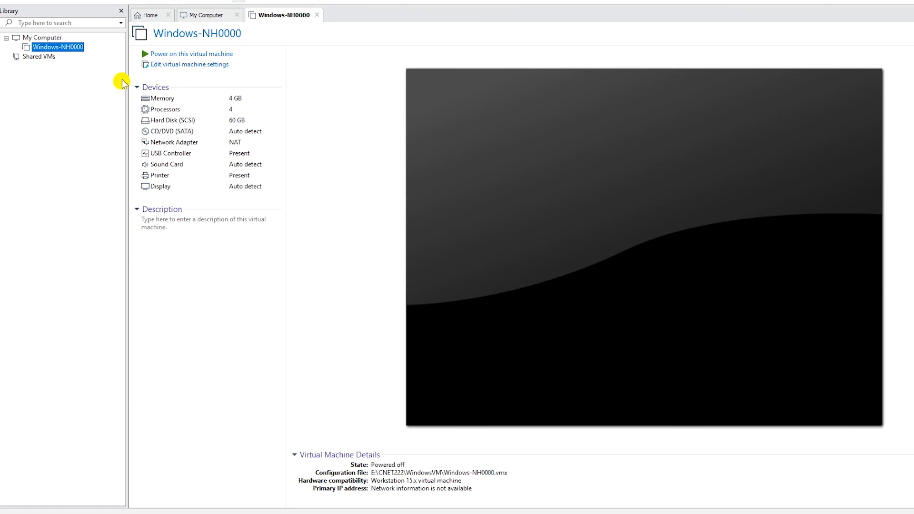
click(171, 136)
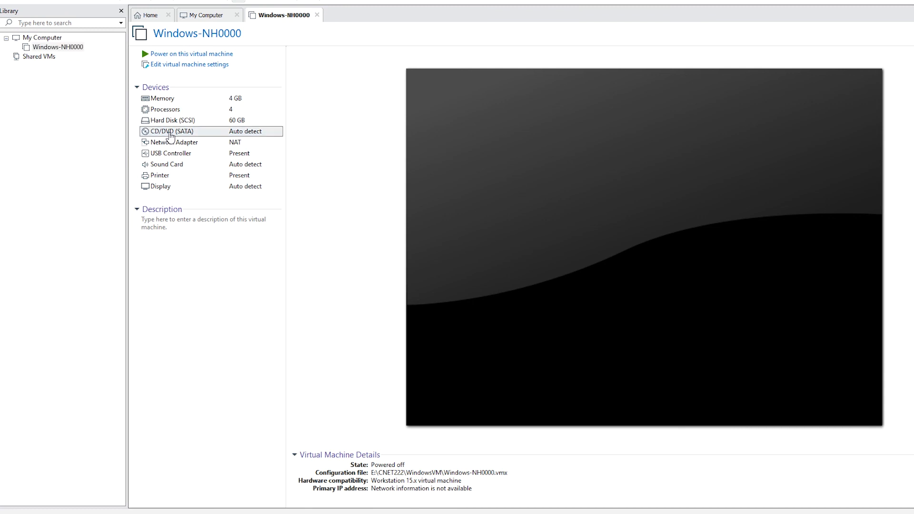
- Point the CD/DVD (SATA) drive at en_windows_server_2016_x64_dvd_9718492.iso in C:\temp\ISO
double_click(171, 136)
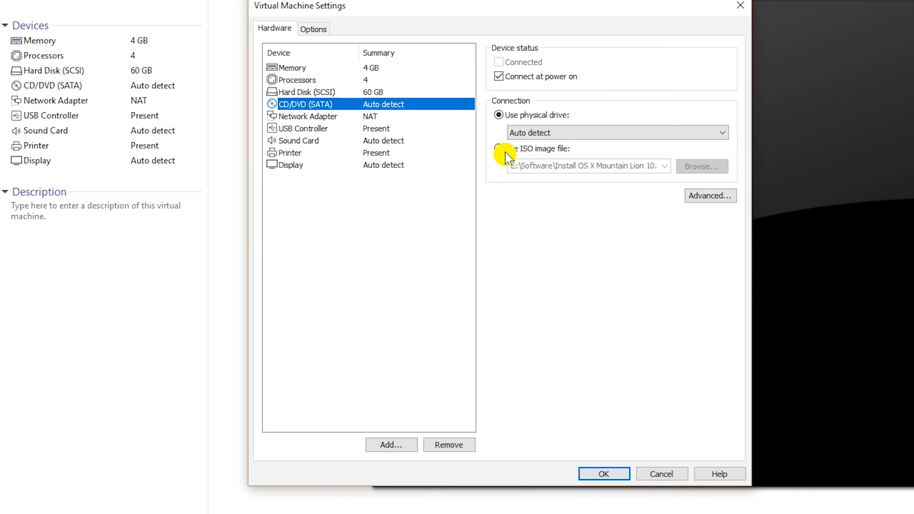
click(540, 151)
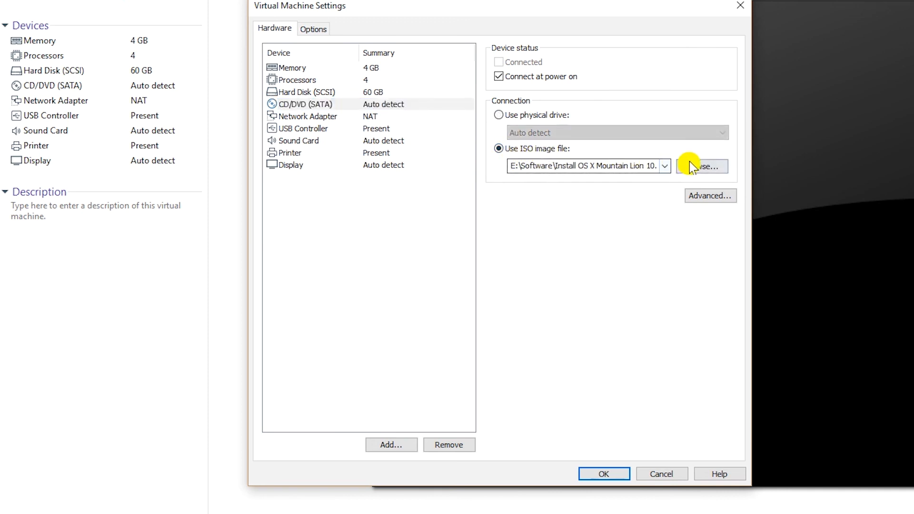
click(699, 167)
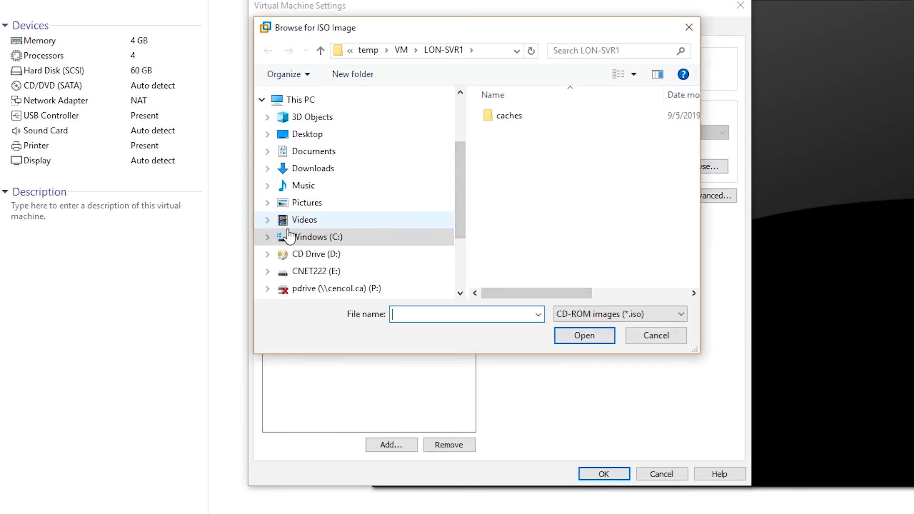
click(351, 237)
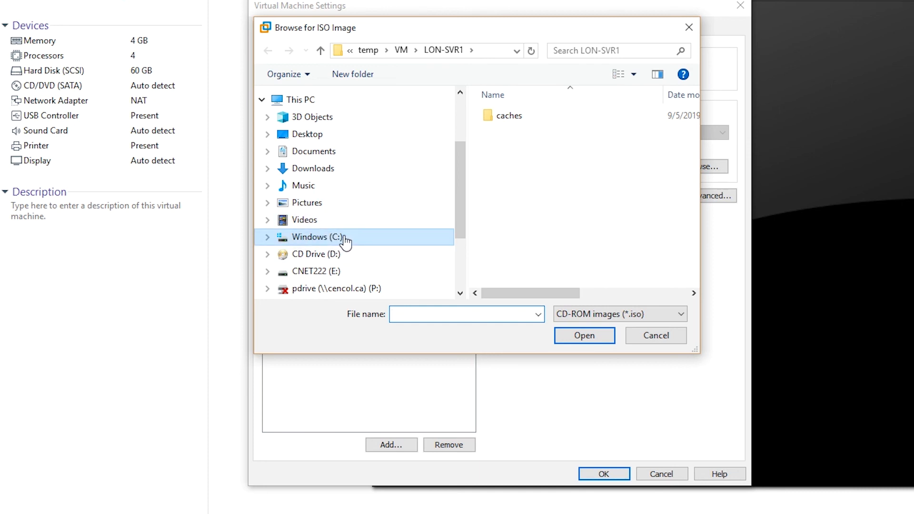
double_click(519, 235)
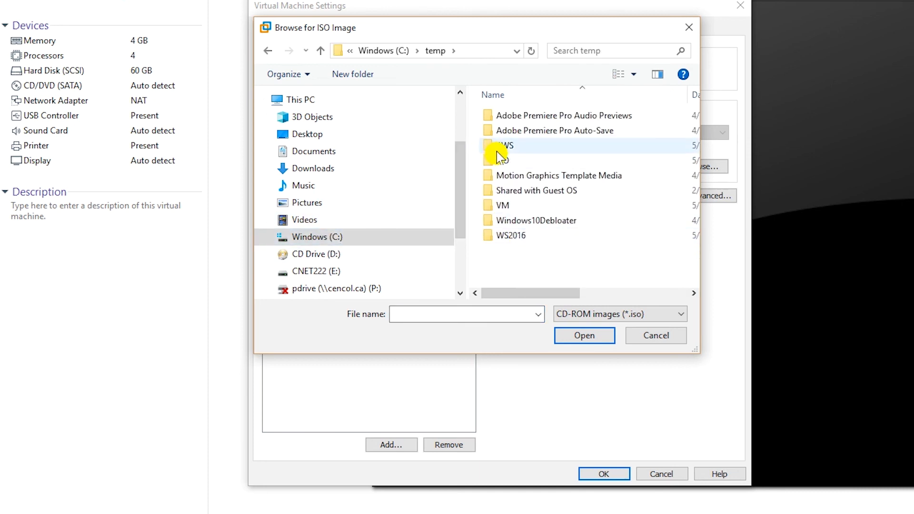
click(510, 162)
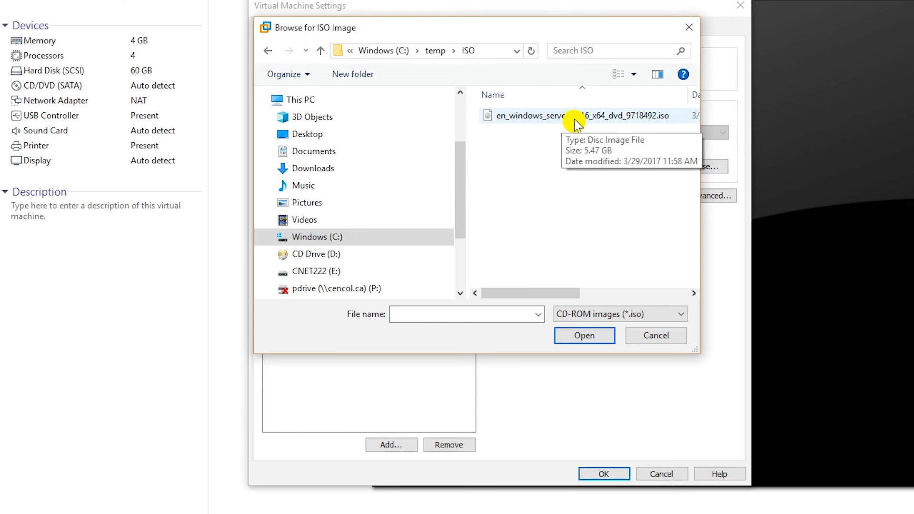
double_click(562, 123)
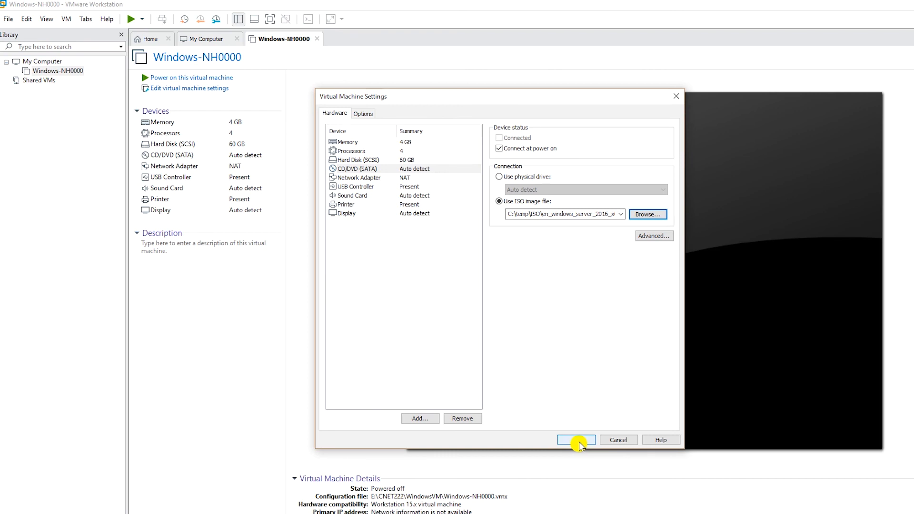
click(576, 440)
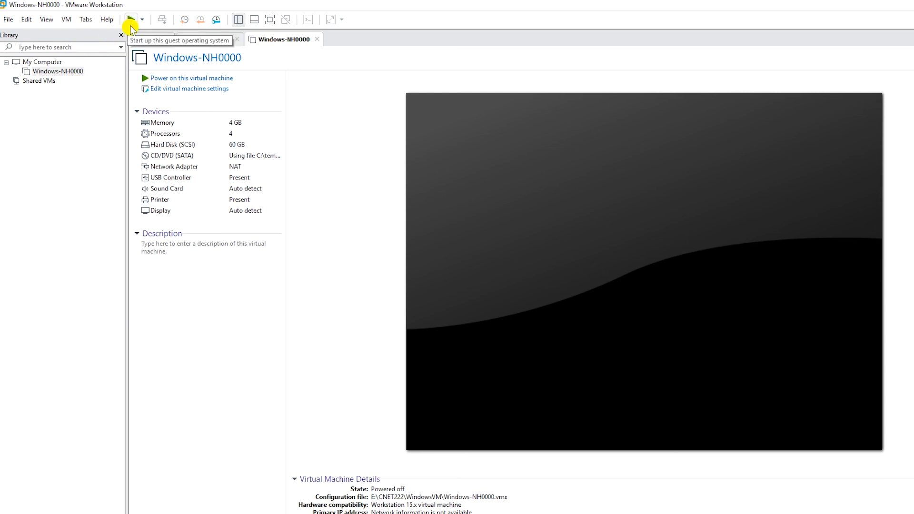
- Power on Windows-NH0000 and boot it from the ISO into Windows Server 2016 Setup
click(129, 23)
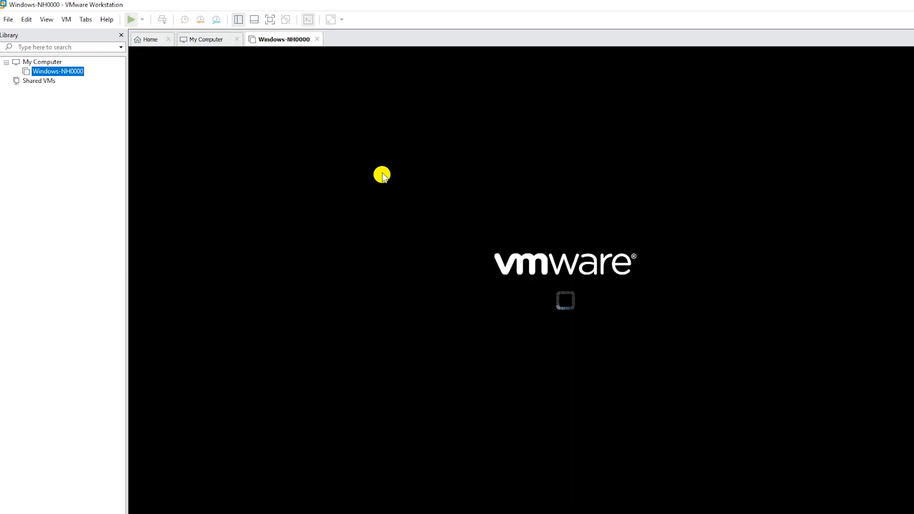
click(454, 181)
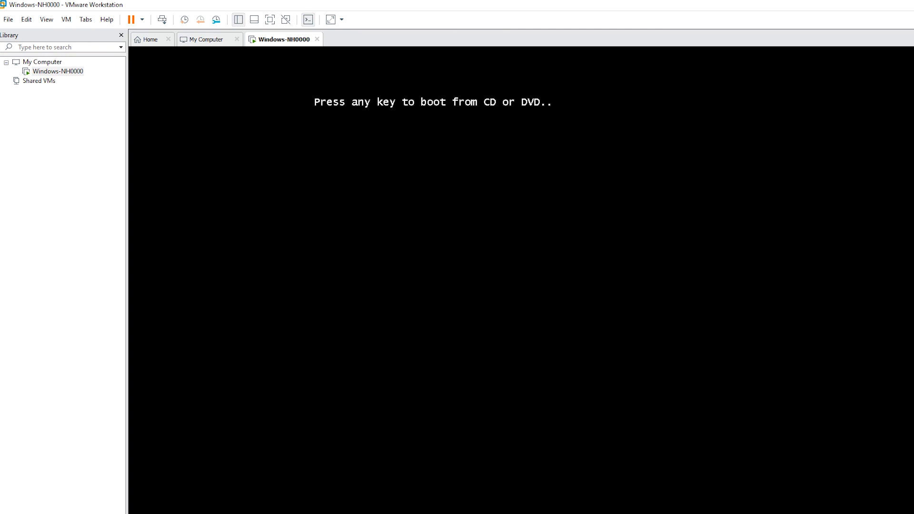
key(Return)
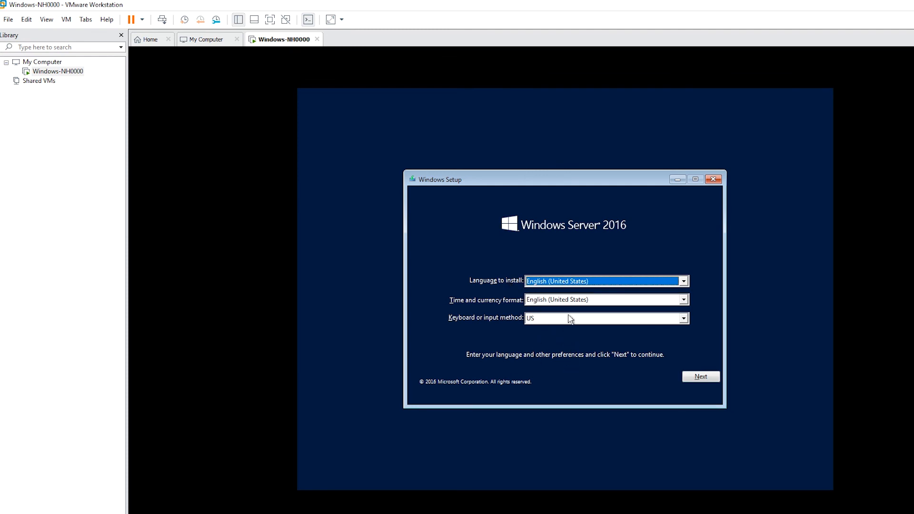
- Keep default language settings and choose Datacenter (Desktop Experience) without a product key
click(697, 378)
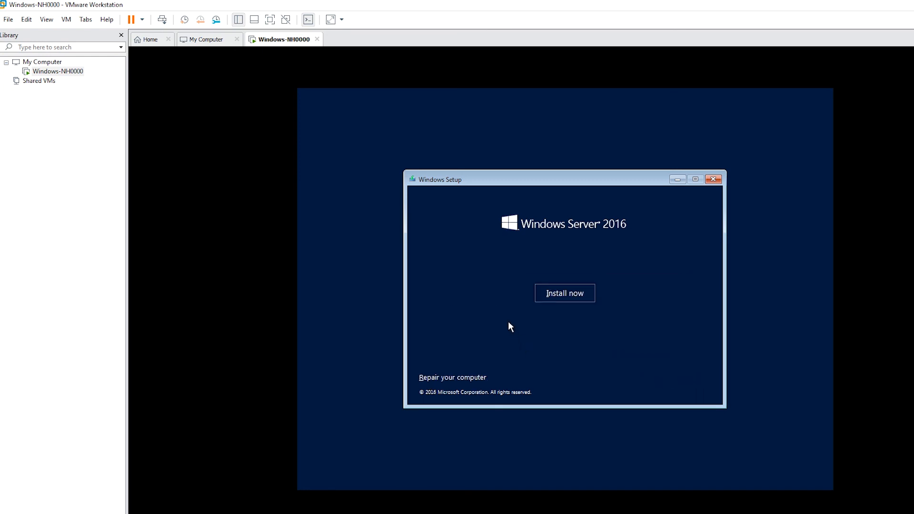
click(562, 297)
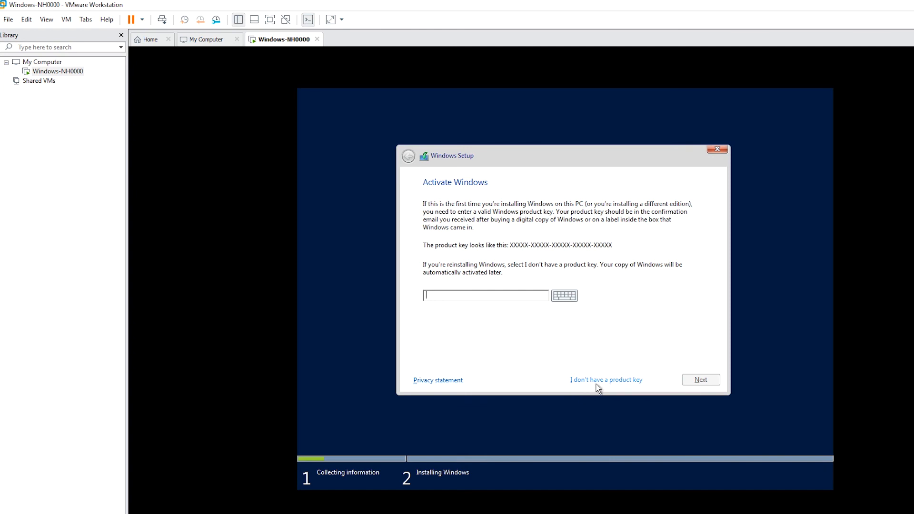
click(616, 381)
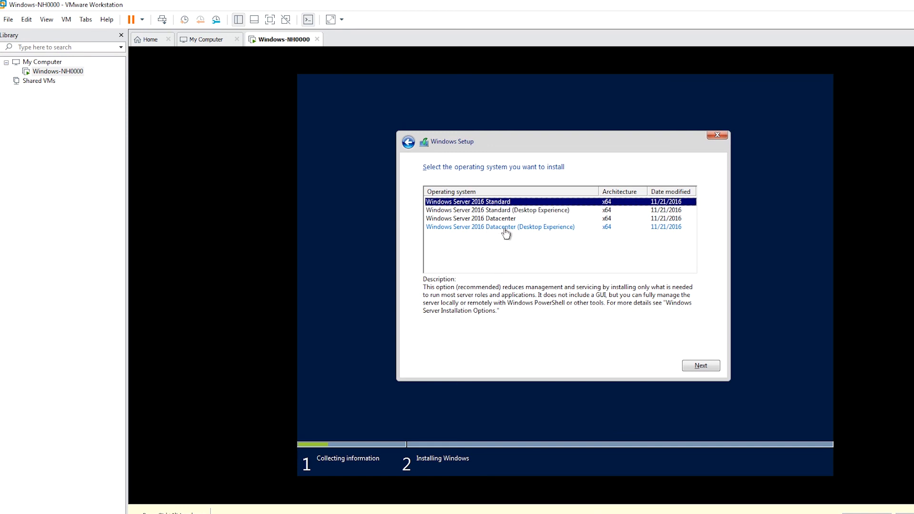
click(506, 229)
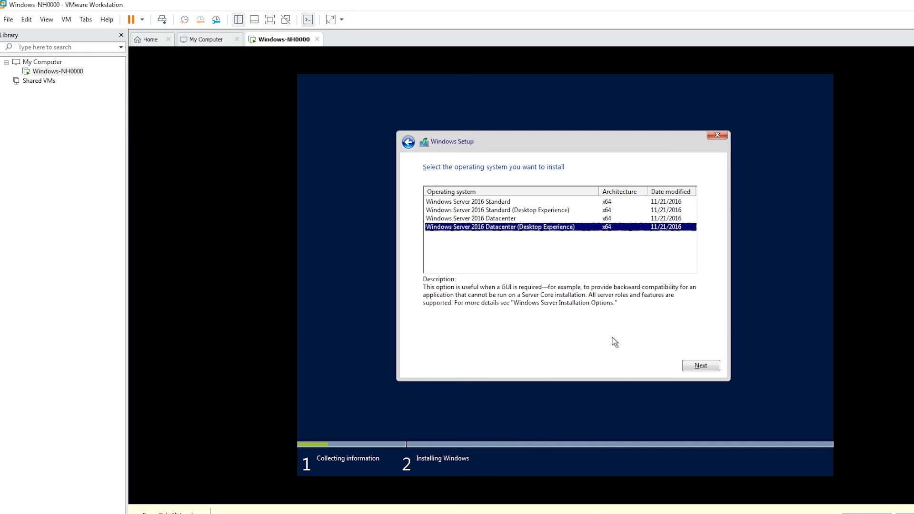
click(696, 368)
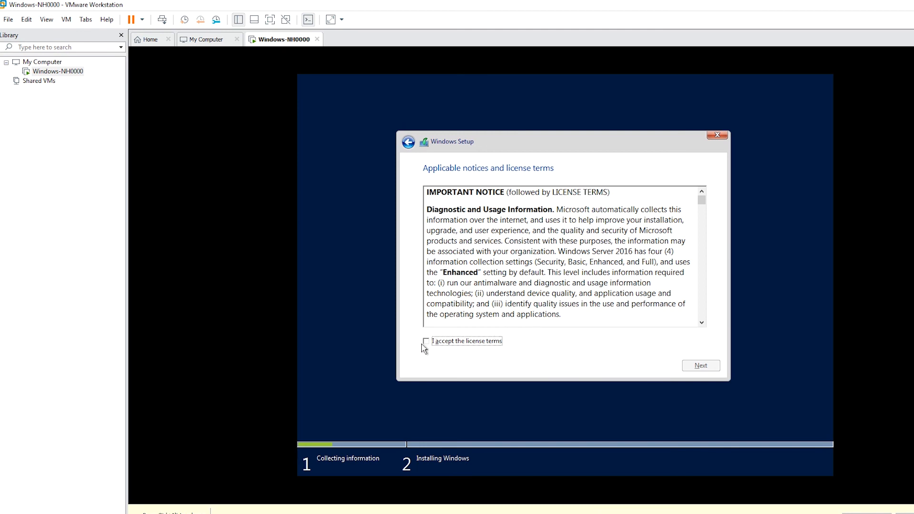
- Accept the license and run a Custom install onto the 60 GB unallocated Drive 0
click(450, 342)
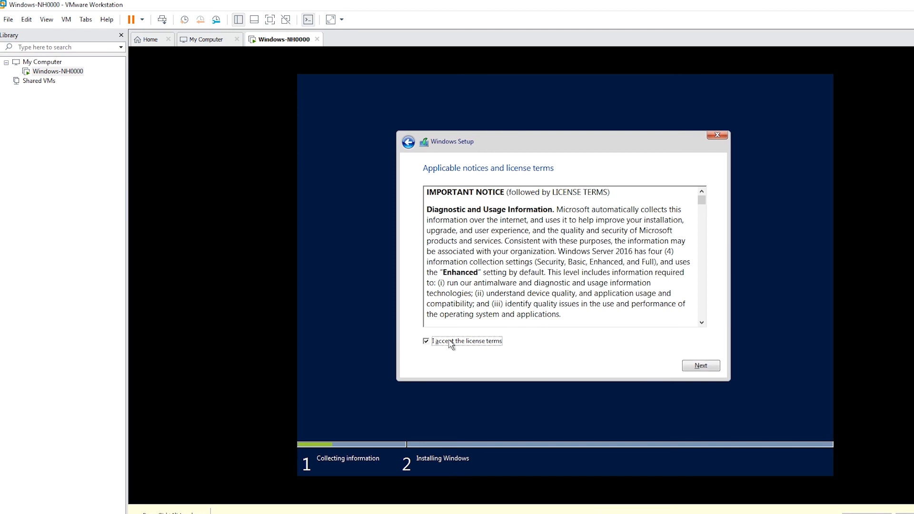
click(696, 365)
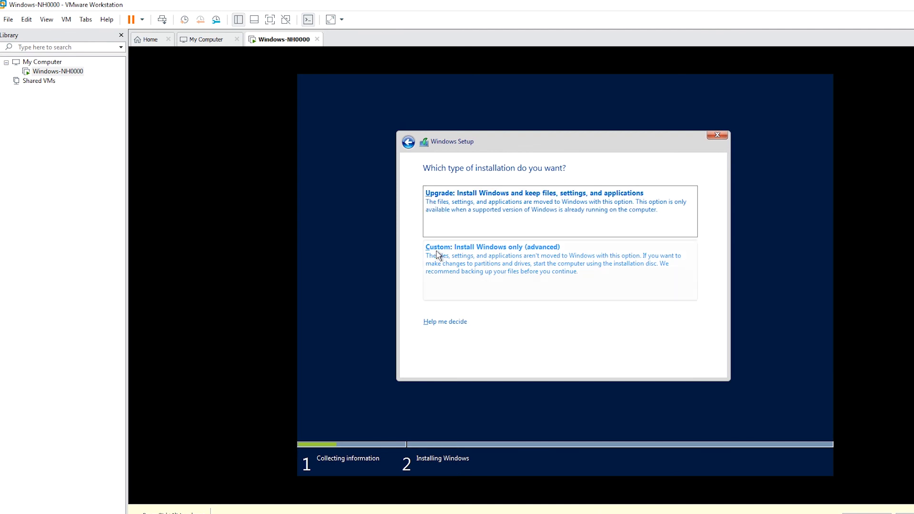
click(482, 267)
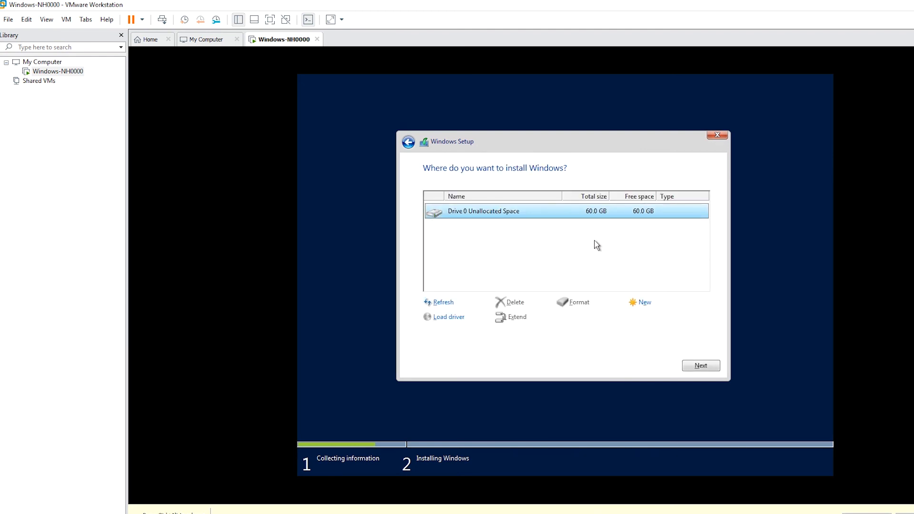
click(698, 365)
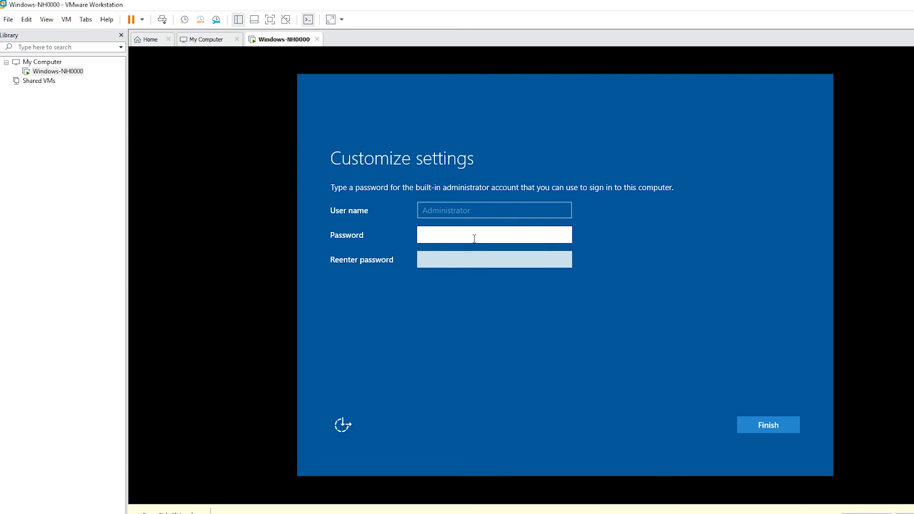
- Enter and confirm the built-in Administrator password, then finish setup
text(P@ssw0rd)
key(Tab)
text(P@ssw0rd)
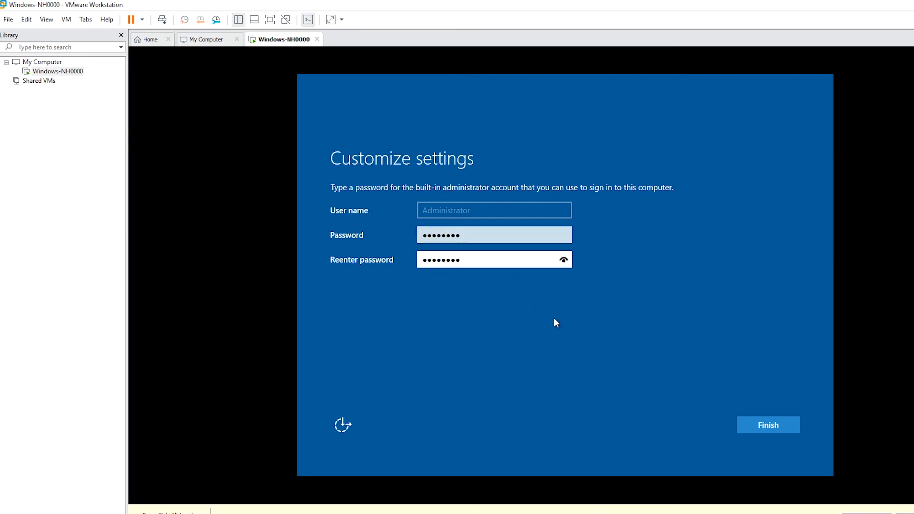
click(754, 424)
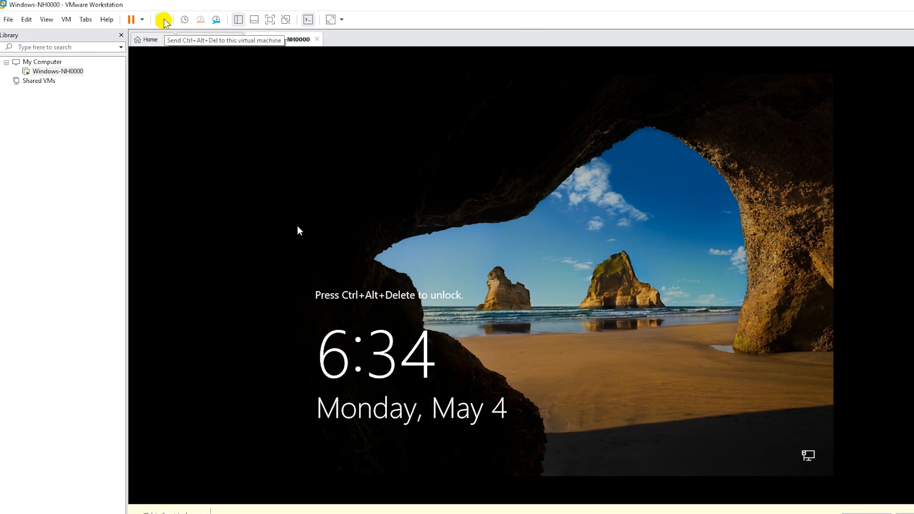
- Send Ctrl+Alt+Del and sign in as Administrator with the password
click(163, 22)
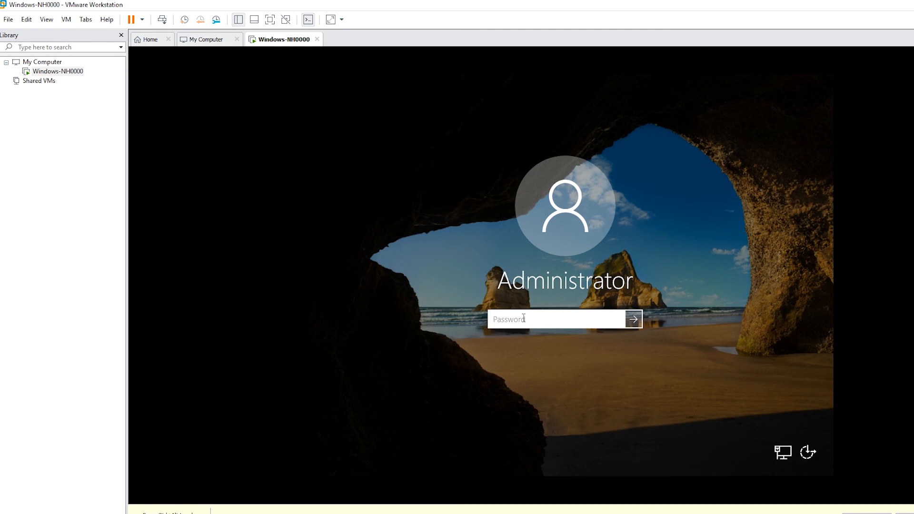
text(********)
key(Return)
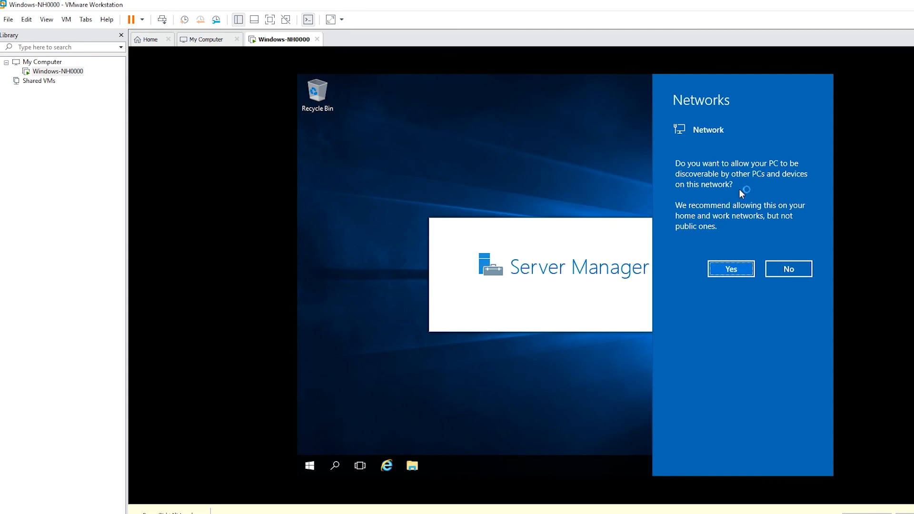
- Answer No to network discovery and show the Local Server page in Server Manager
click(792, 269)
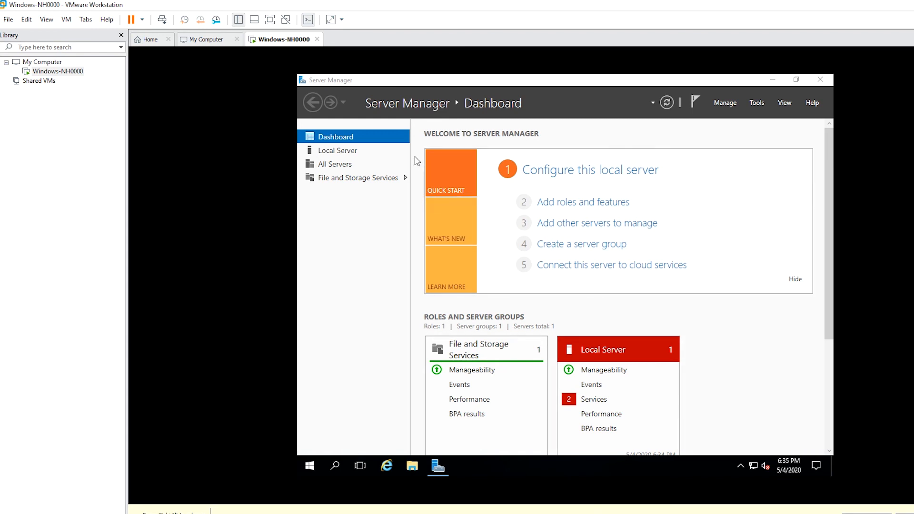
click(342, 151)
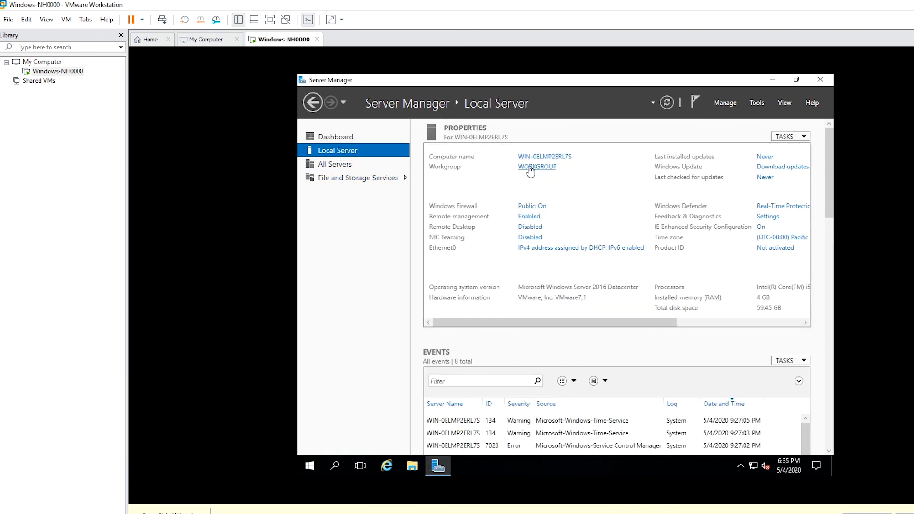
- Change the computer name to Windows-NH0000 in System Properties and close it
click(561, 159)
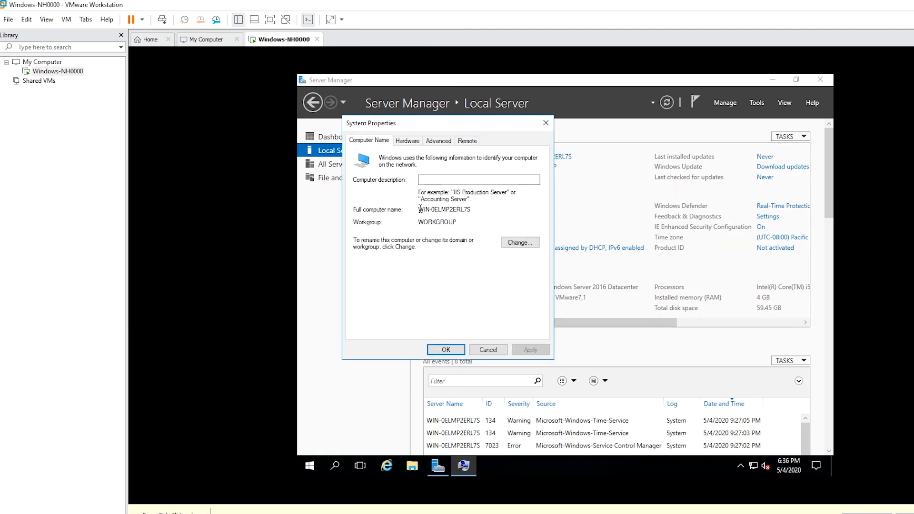
drag(420, 208, 472, 212)
click(513, 214)
click(521, 243)
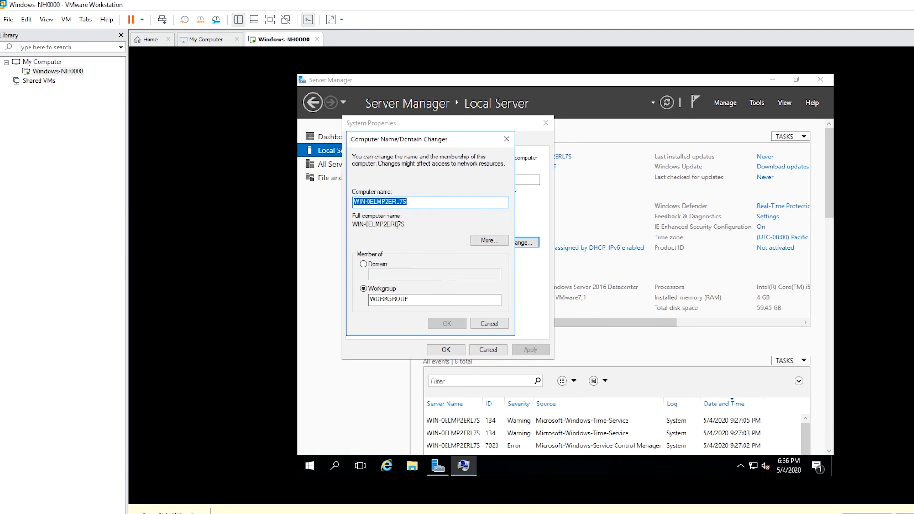
text(Windows-NH0000)
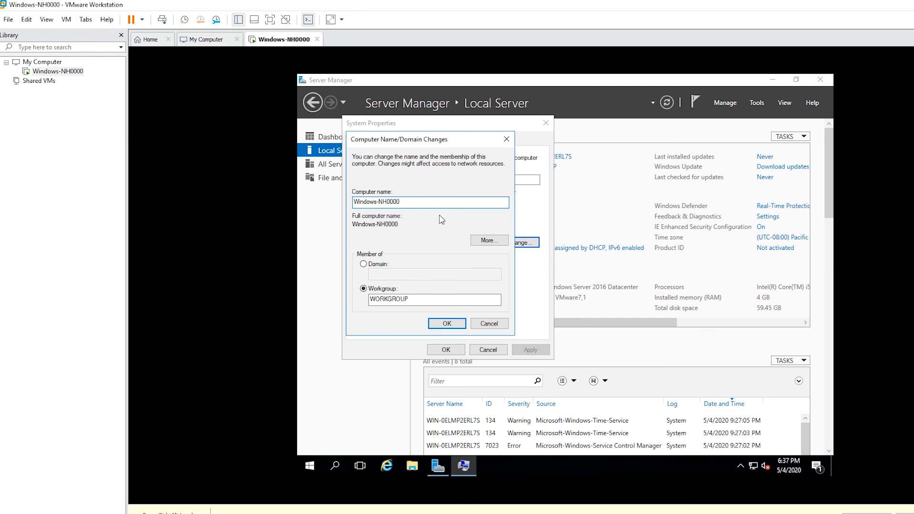
click(447, 323)
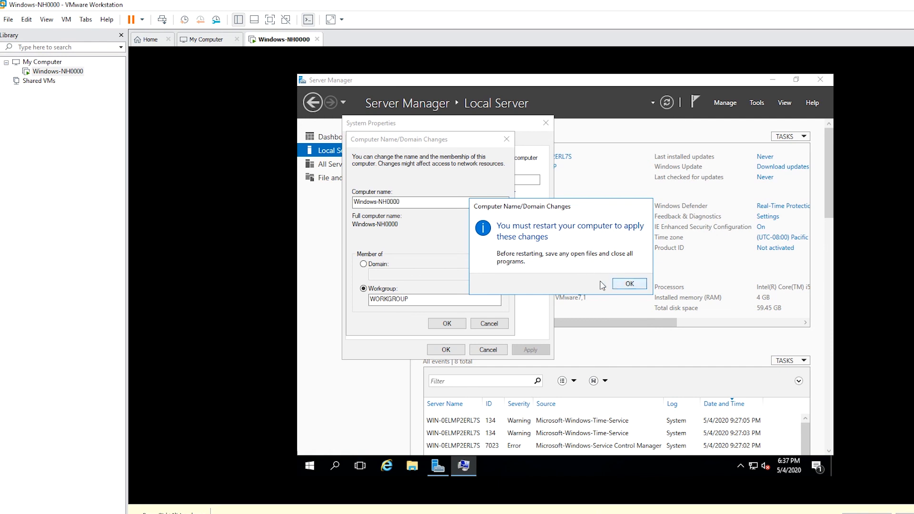
click(629, 285)
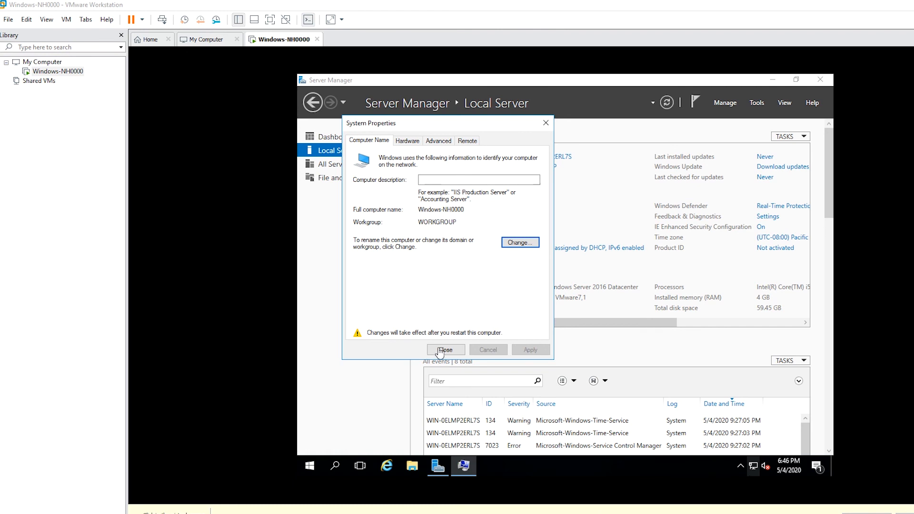
click(444, 351)
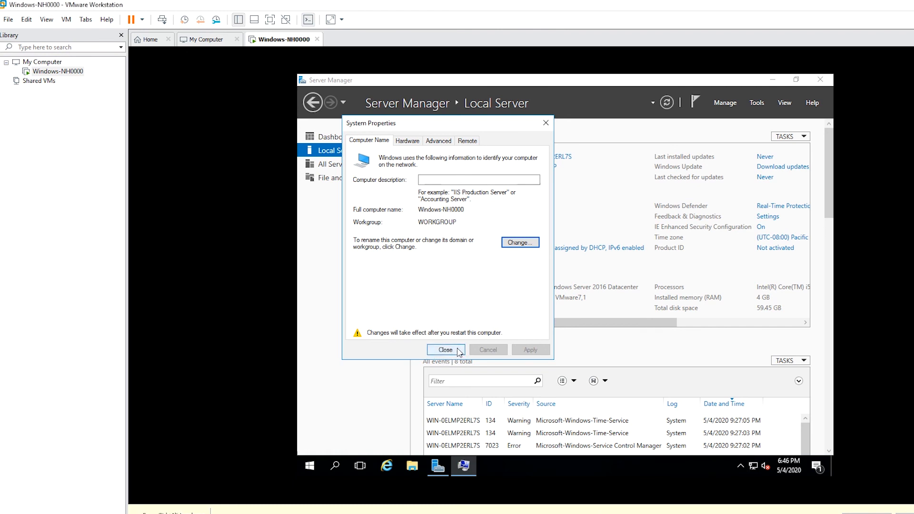
click(458, 350)
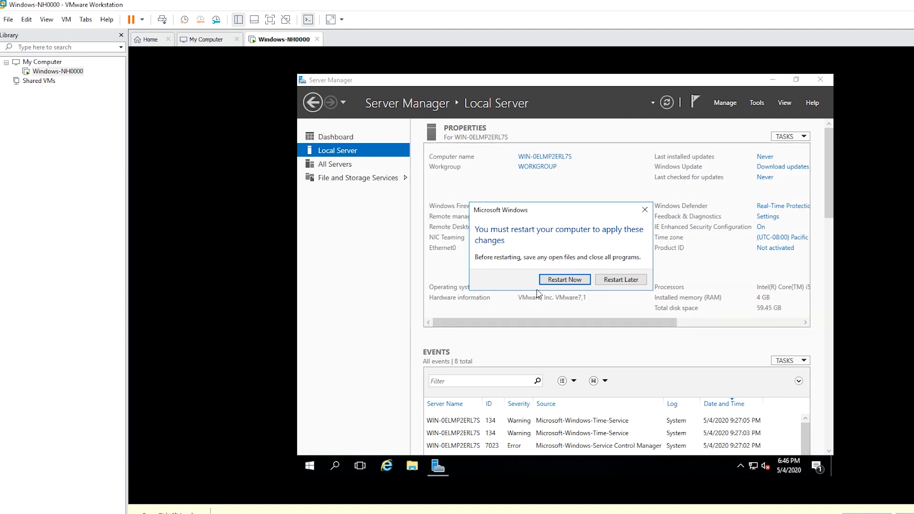
- Restart now, then send Ctrl+Alt+Del and enter the Administrator password to sign in
click(570, 284)
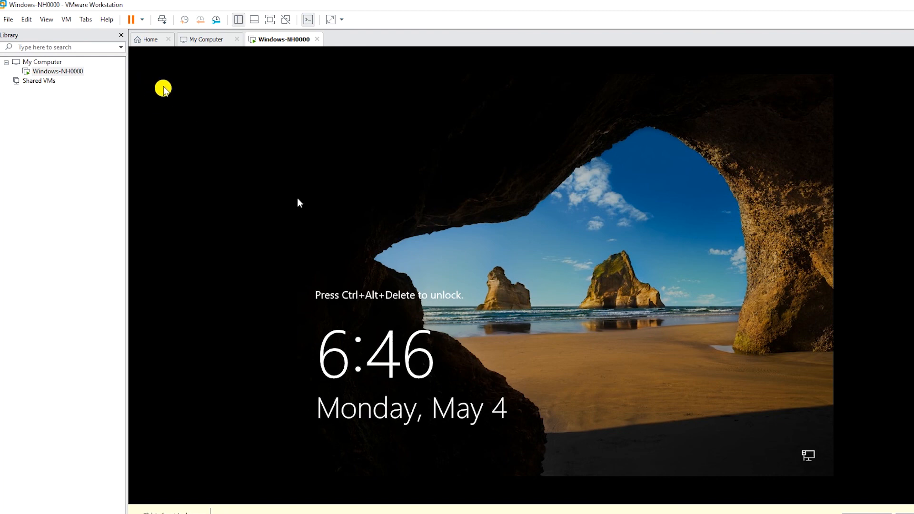
click(162, 20)
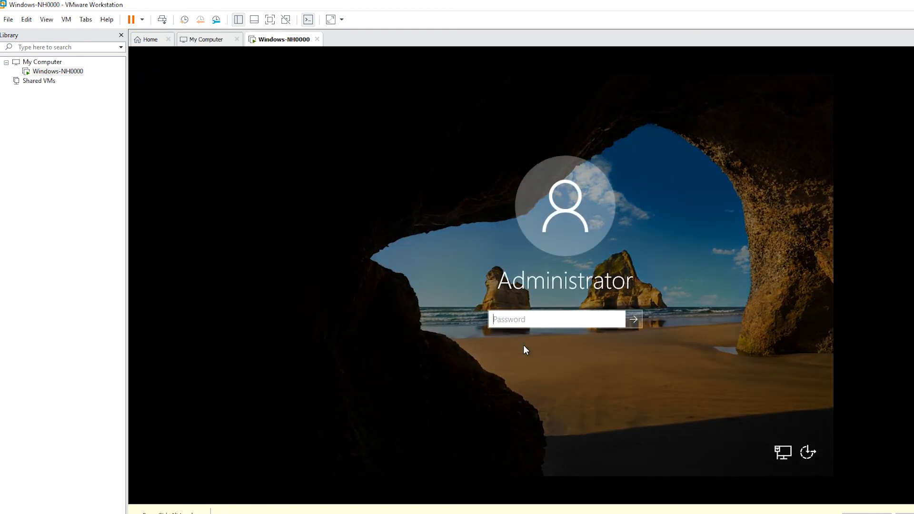
text(•••••••)
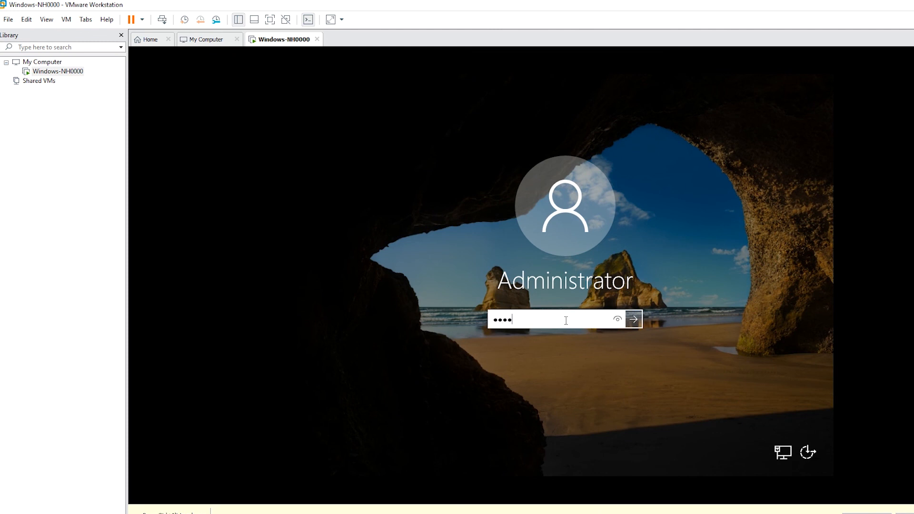
key(Return)
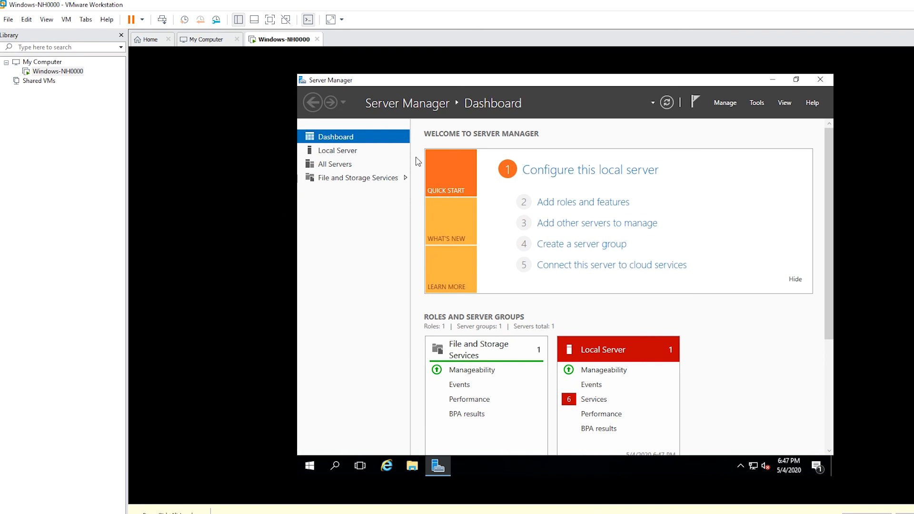
- Check the Windows-NH0000 name on the Local Server page, then open Control Panel from Start
click(339, 154)
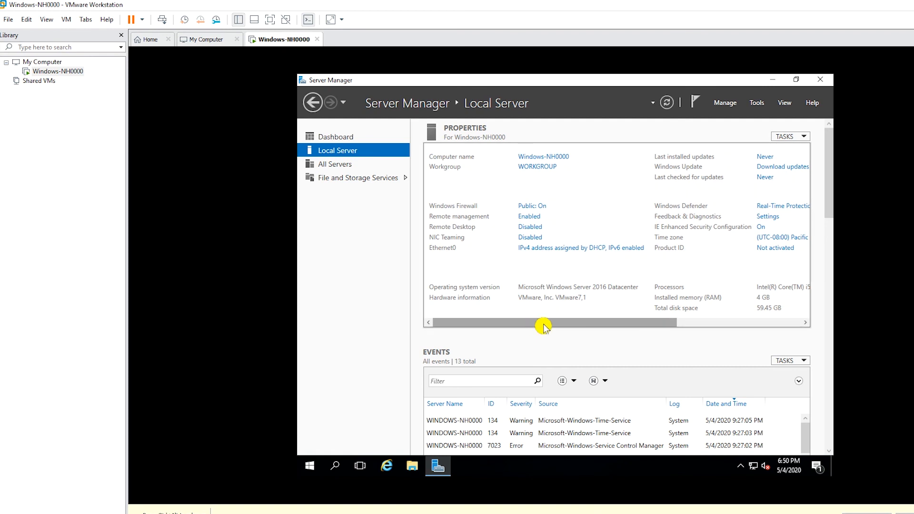
drag(544, 326, 503, 342)
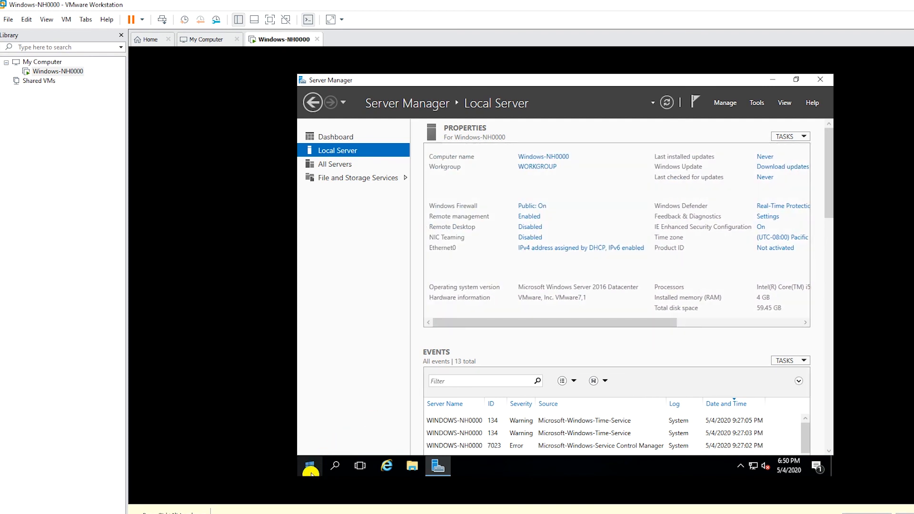
click(310, 469)
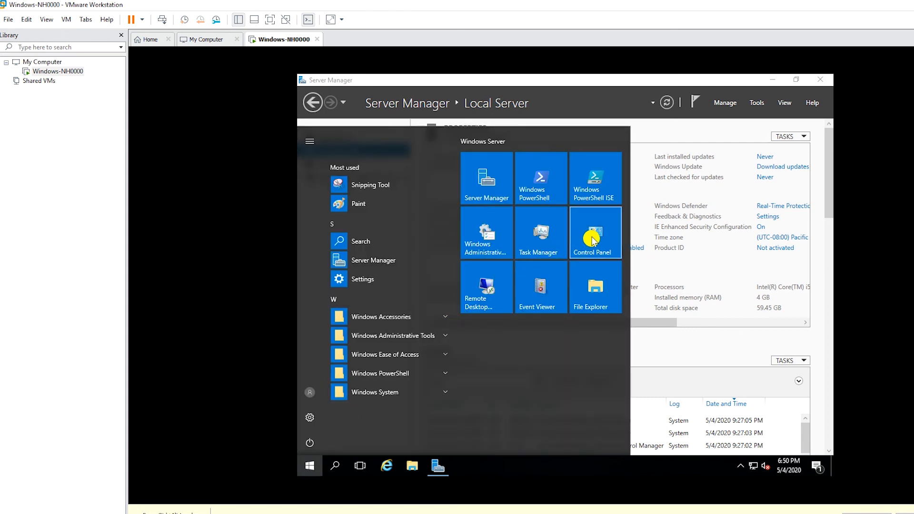
click(591, 237)
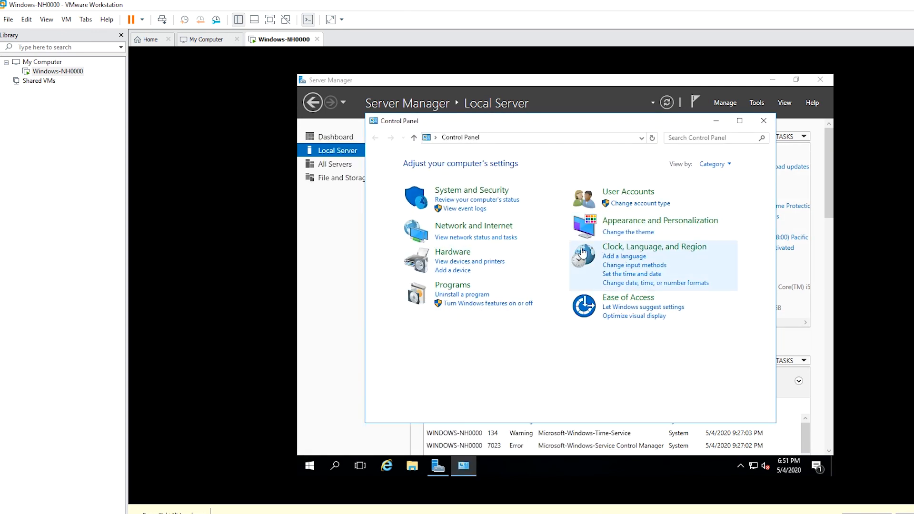
- Via Clock, Language, and Region, pick (UTC-05:00) Eastern Time (US & Canada), then close Control Panel
click(692, 248)
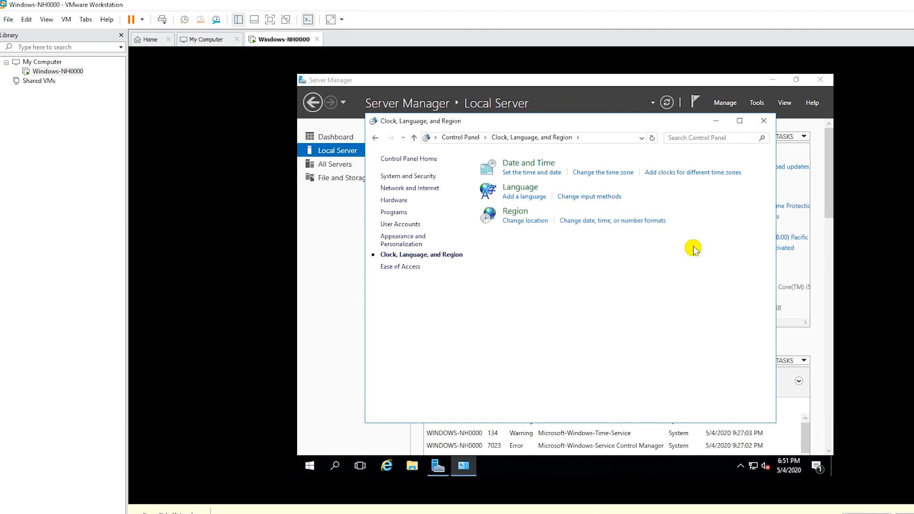
click(611, 174)
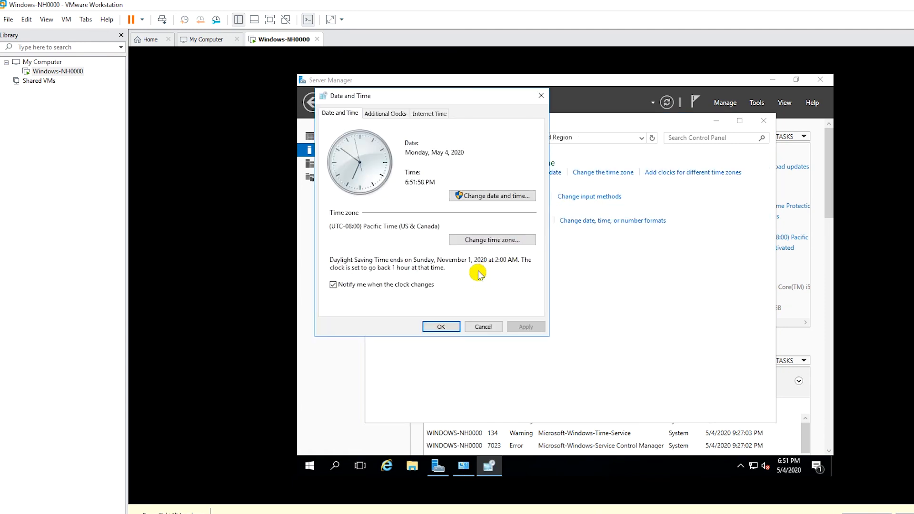
click(473, 241)
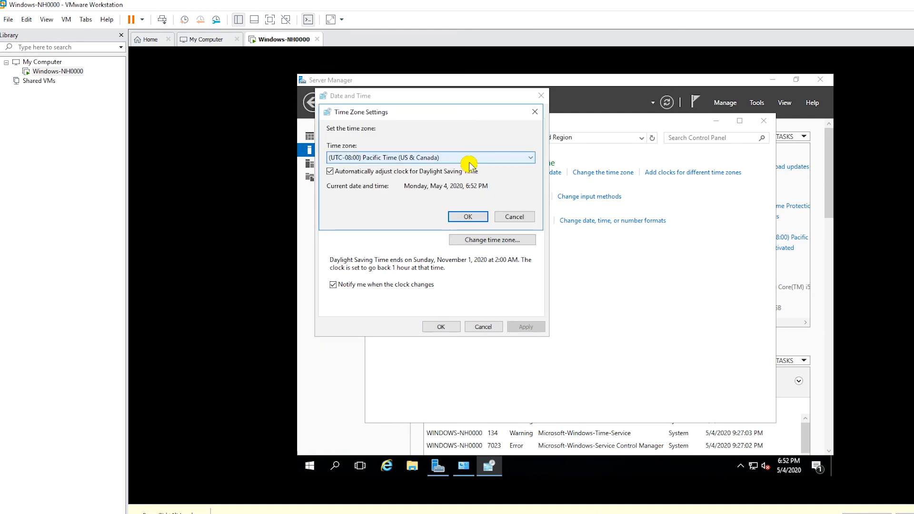
click(474, 162)
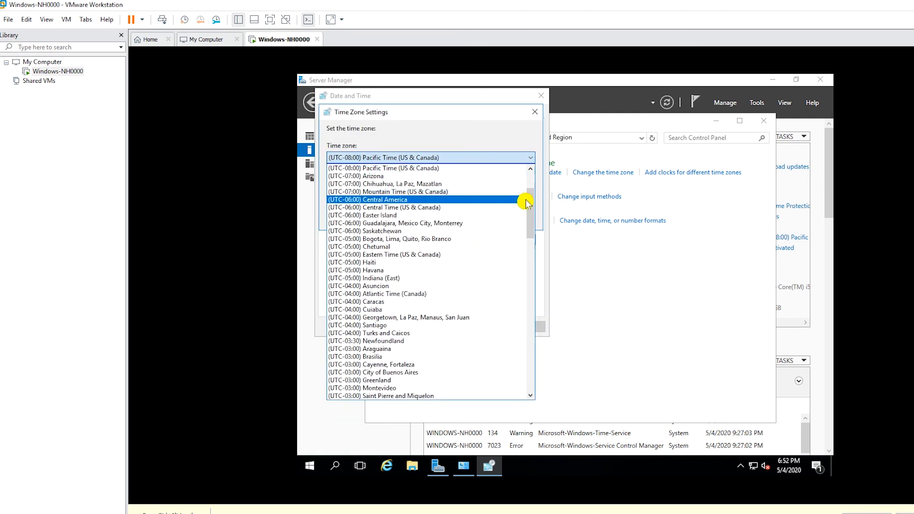
scroll(529, 198, up, 2)
drag(530, 198, 529, 199)
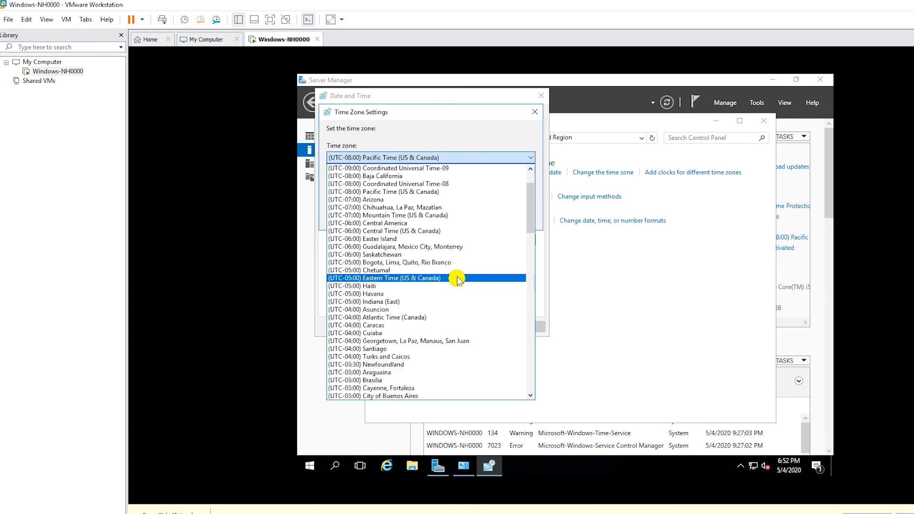
click(457, 279)
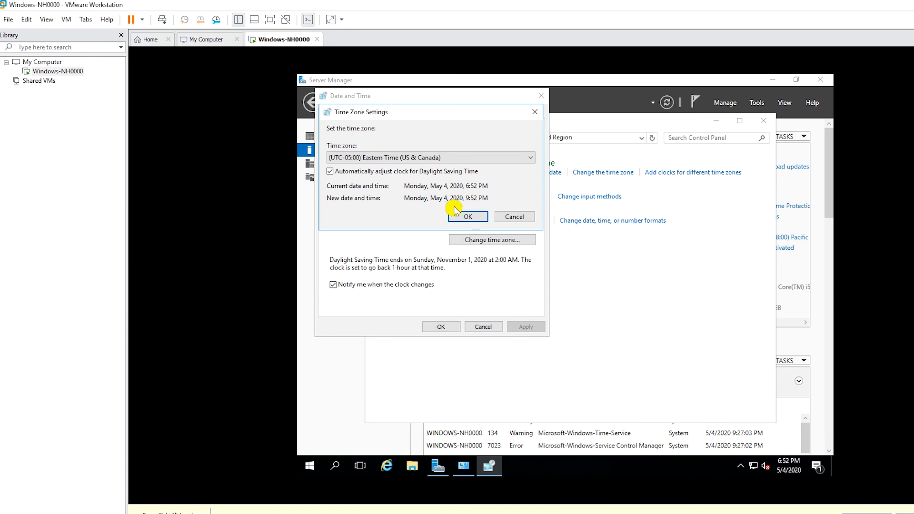
click(468, 217)
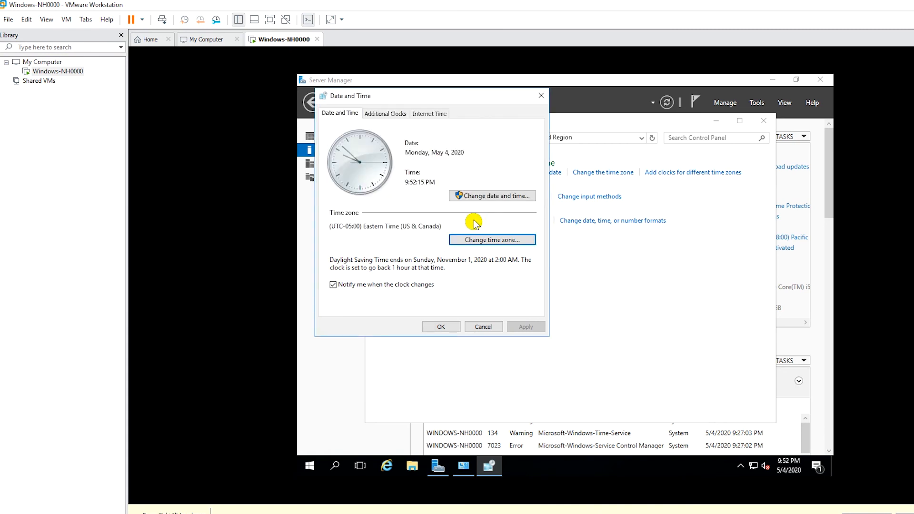
click(435, 327)
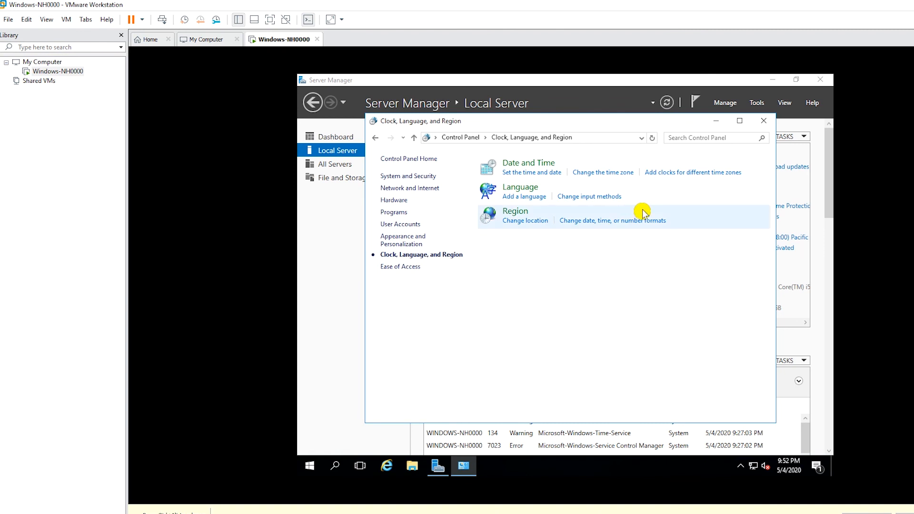
click(763, 121)
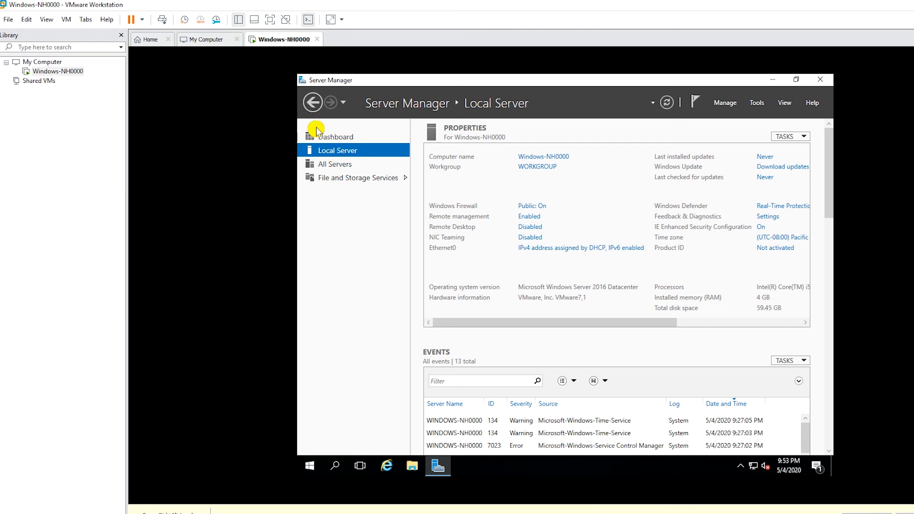
- Launch Add Roles and Features from the dashboard, keeping role-based install and Windows-NH0000 as destination
click(343, 140)
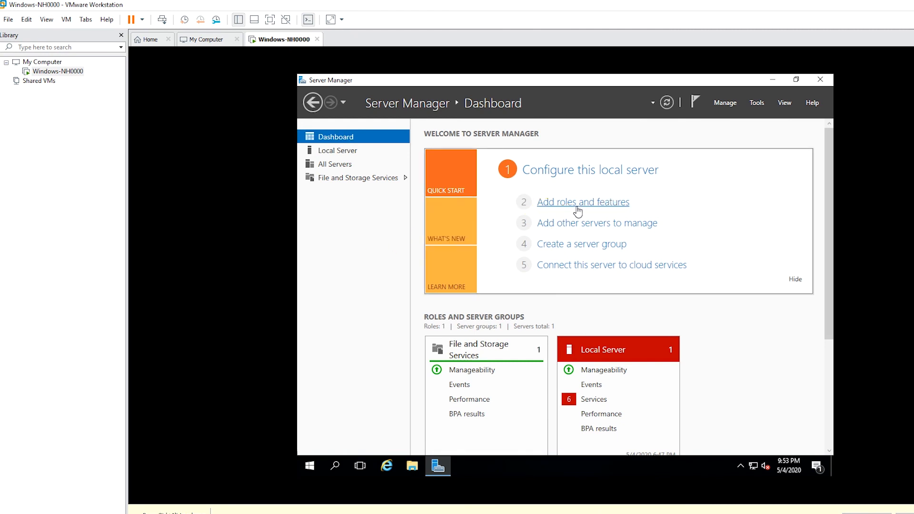
click(606, 202)
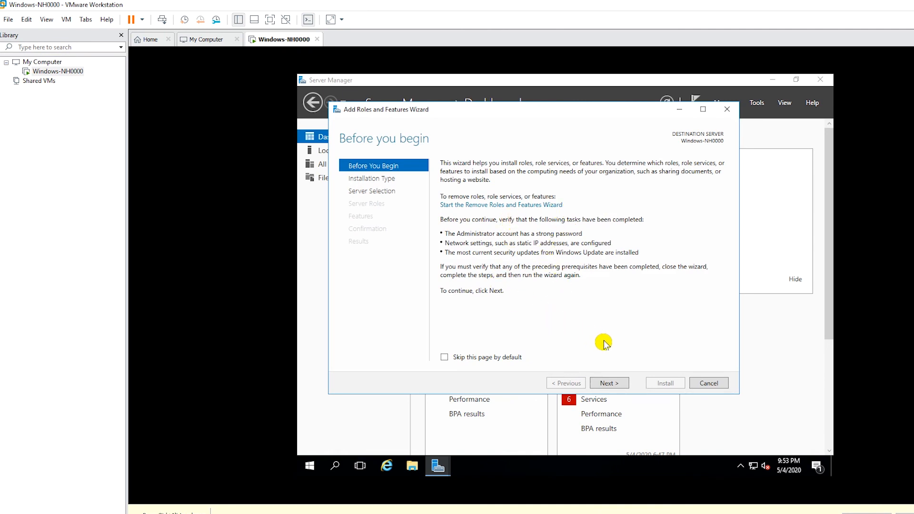
click(602, 381)
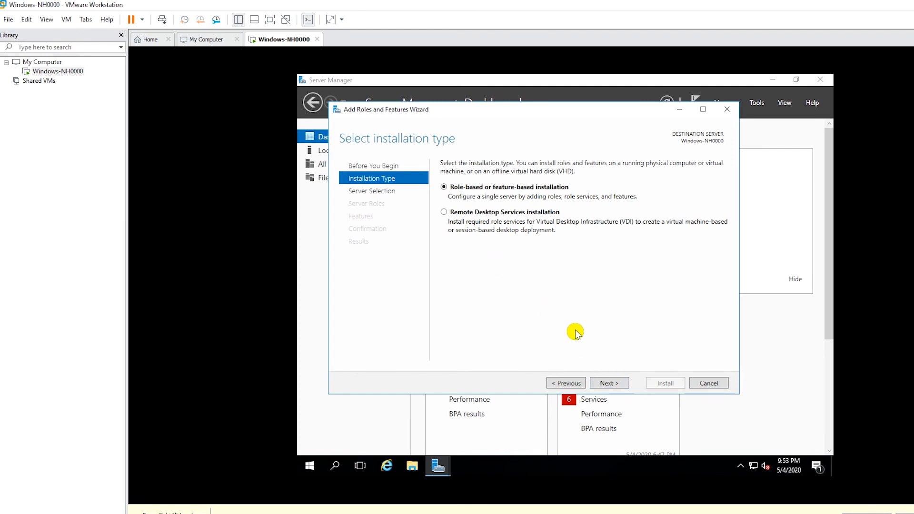
click(608, 382)
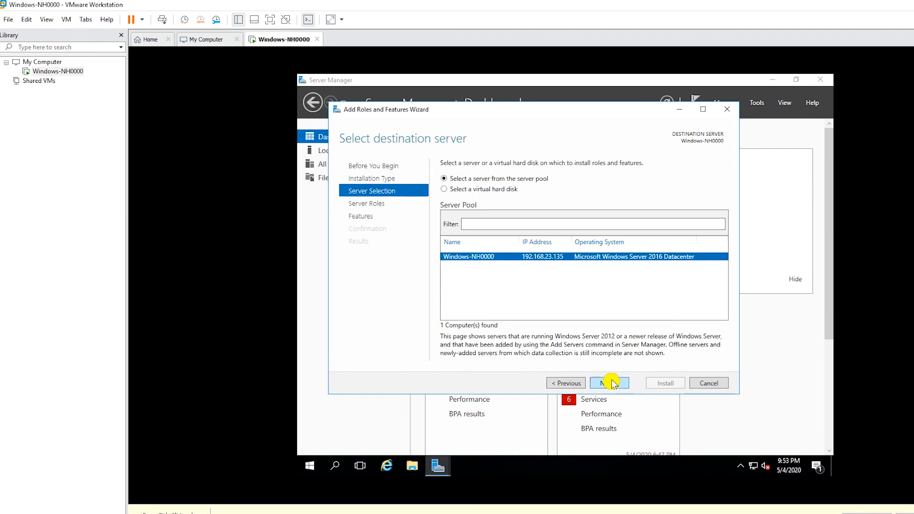
click(606, 383)
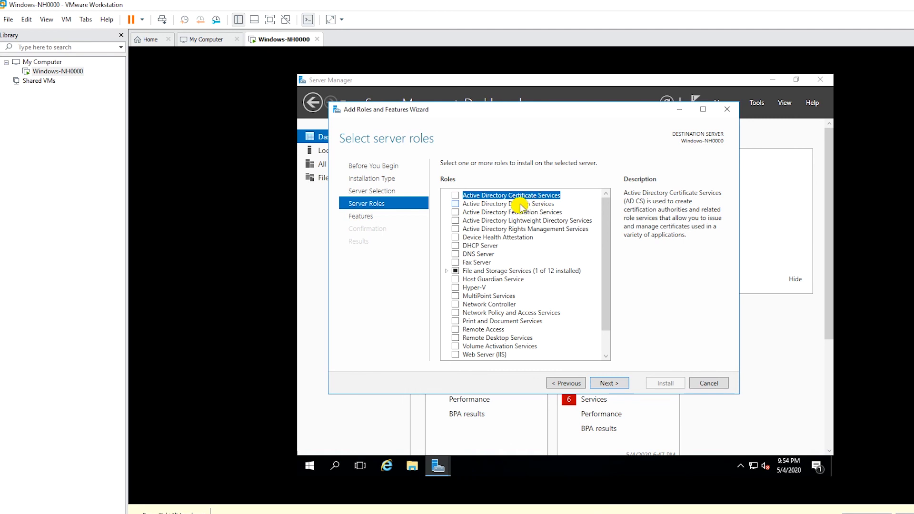
- Select the Active Directory Domain Services role with its required features and advance to confirmation
click(456, 204)
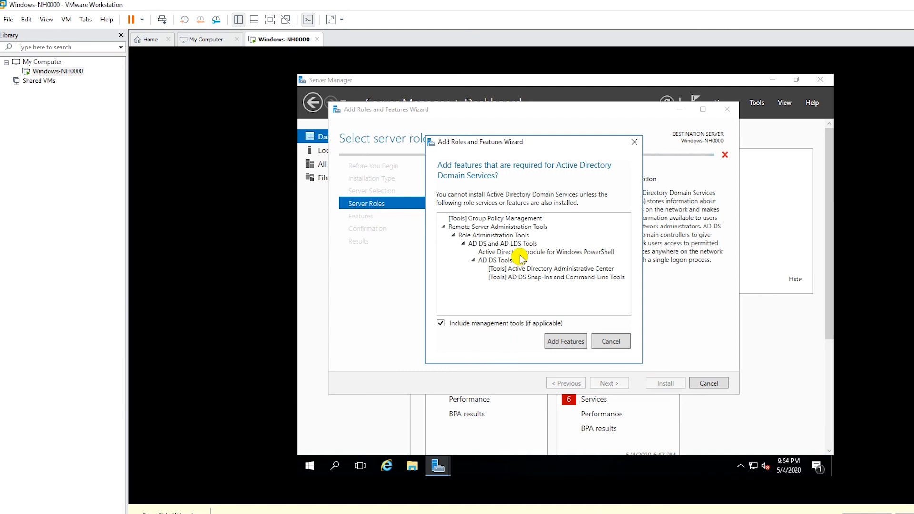
click(569, 345)
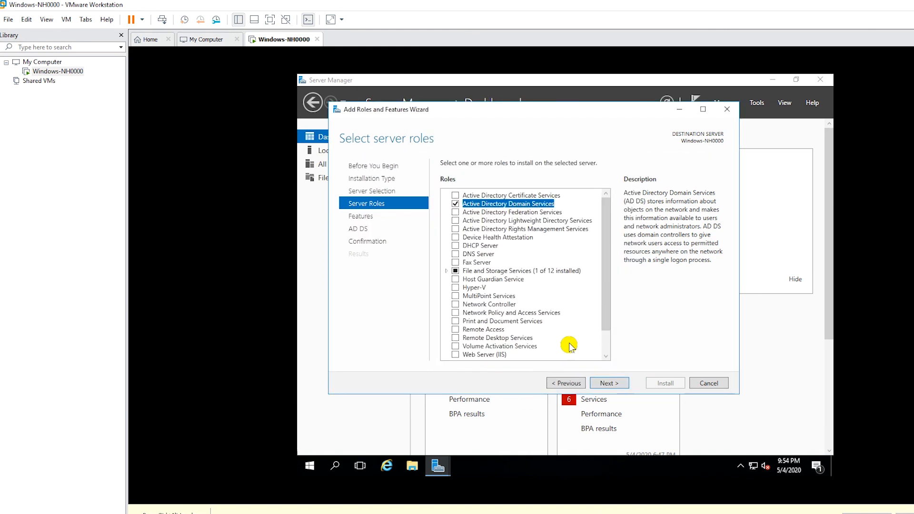
click(609, 383)
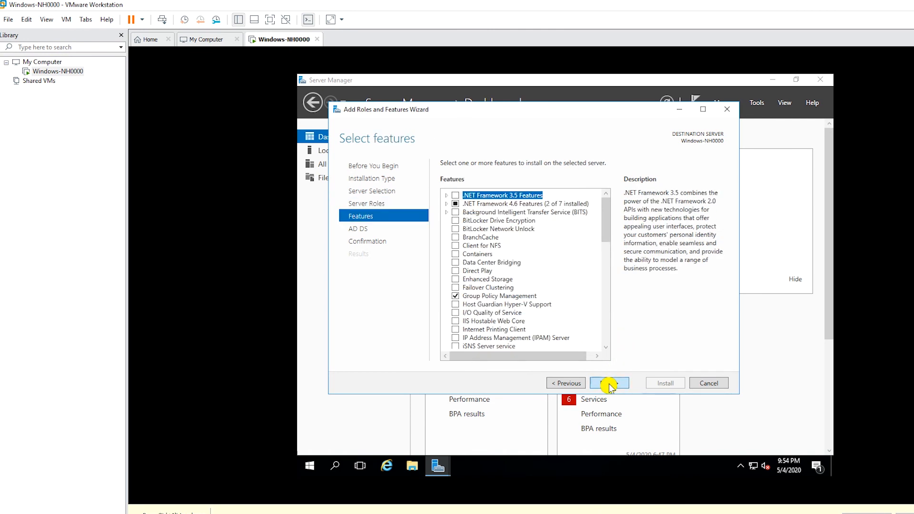
click(609, 383)
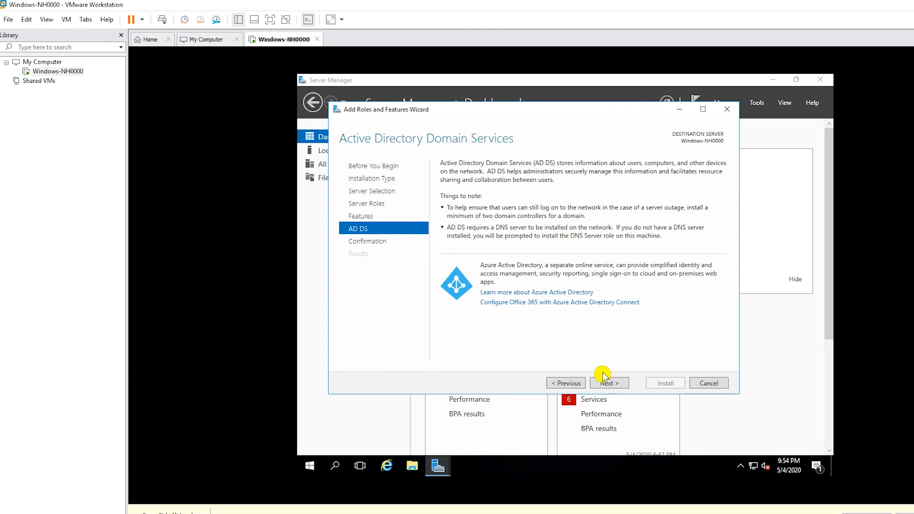
click(608, 383)
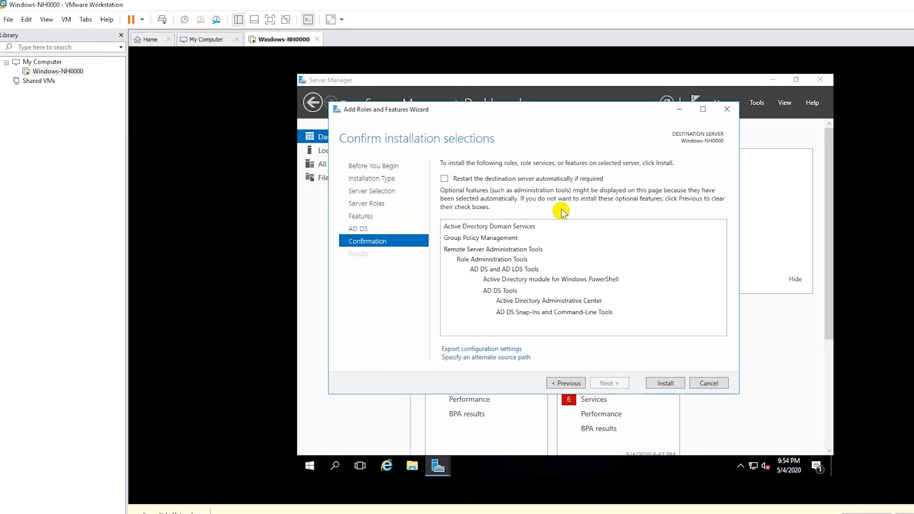
- Enable automatic restart if required and start the AD DS installation
click(444, 180)
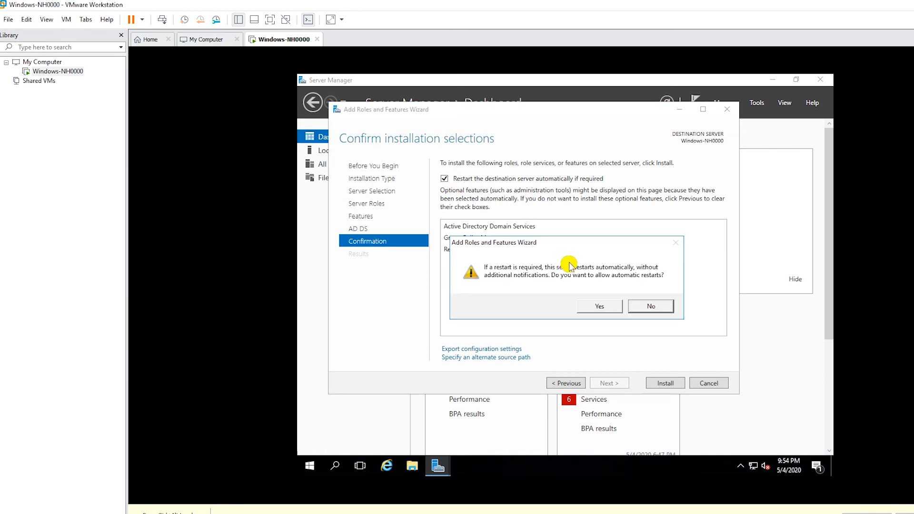
click(597, 309)
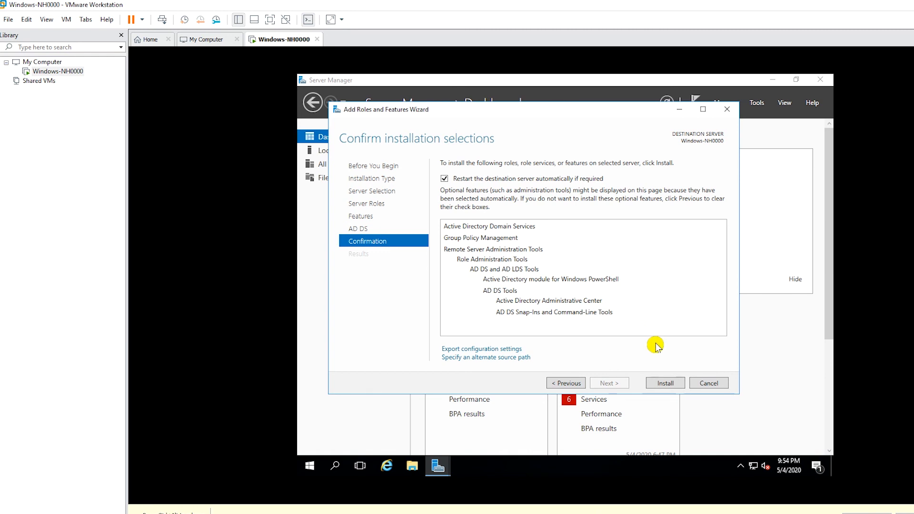
click(665, 384)
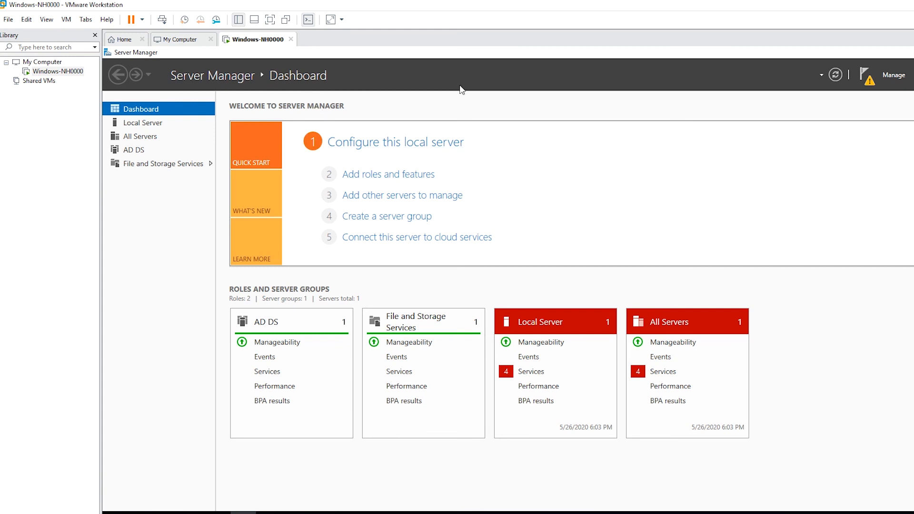
- Promote the server to a domain controller in a new forest with root domain huda.local
click(868, 78)
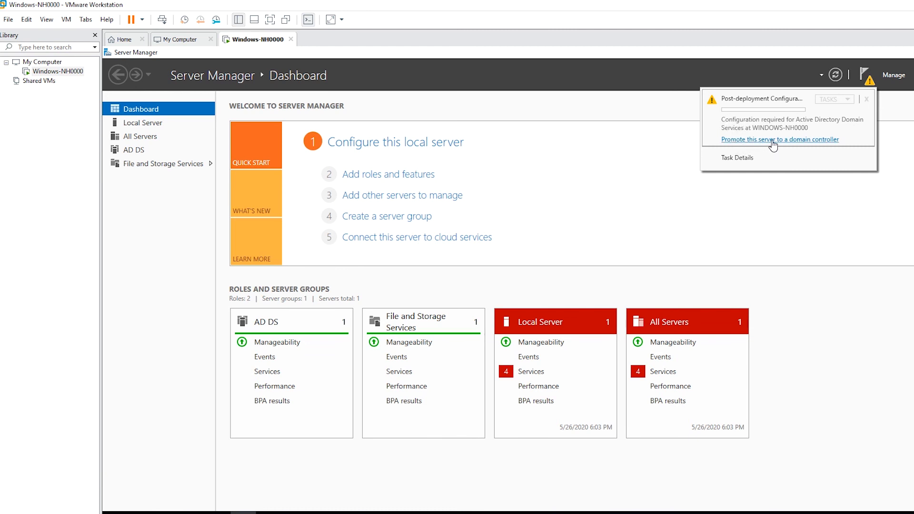
click(773, 140)
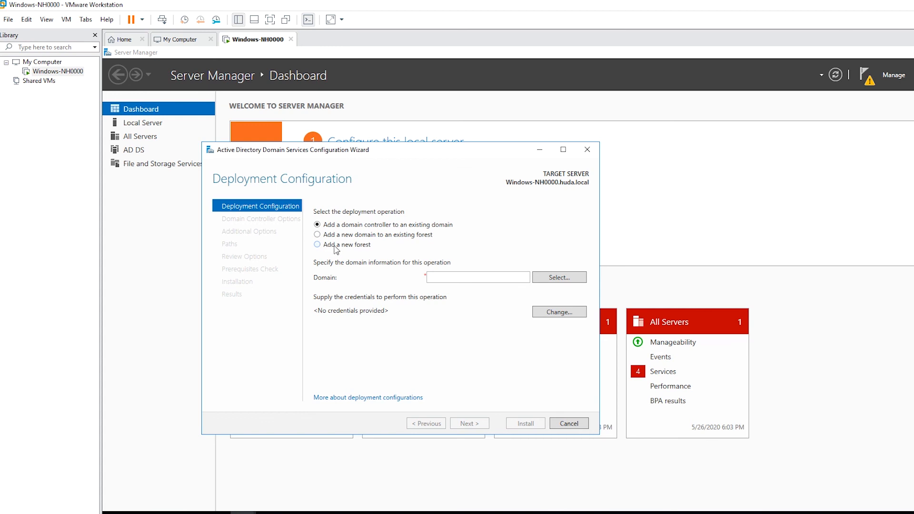
click(339, 247)
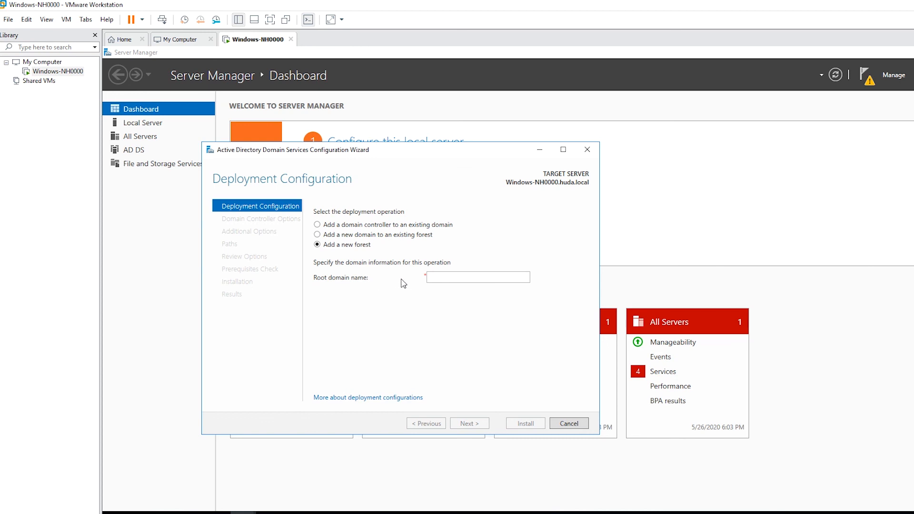
click(463, 279)
text(huda.local)
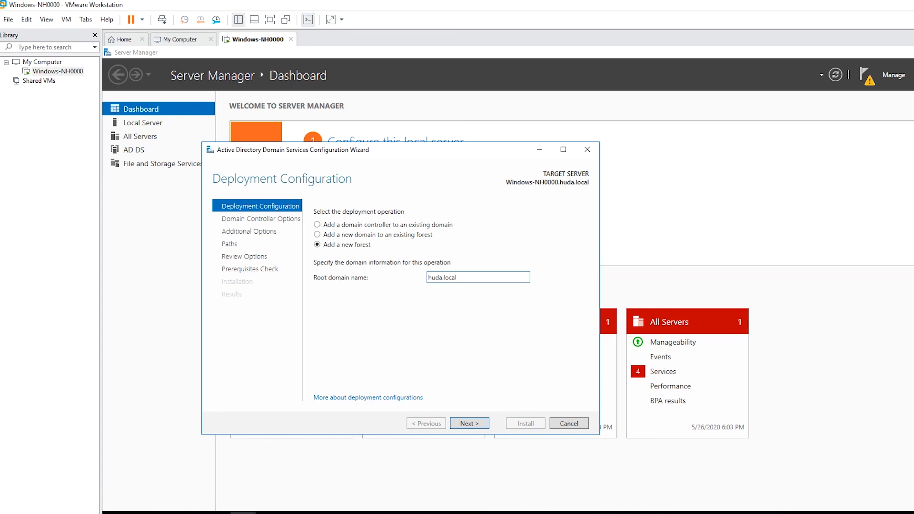
click(464, 423)
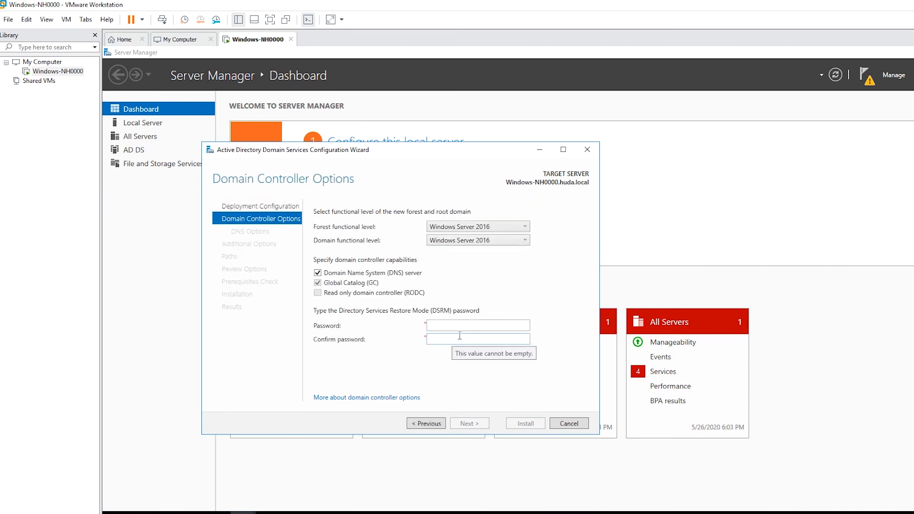
- Enter and confirm the Directory Services Restore Mode password
click(492, 325)
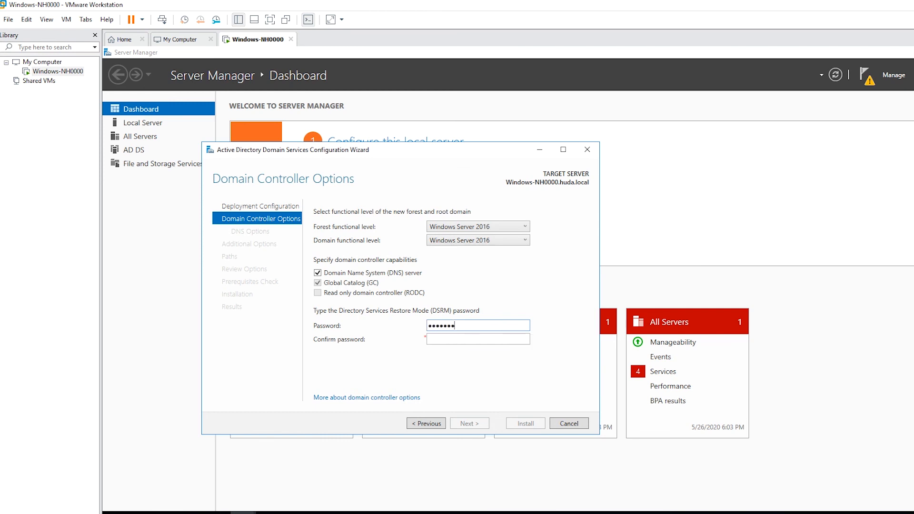
text(d)
key(Tab)
text(P@ssw0rd)
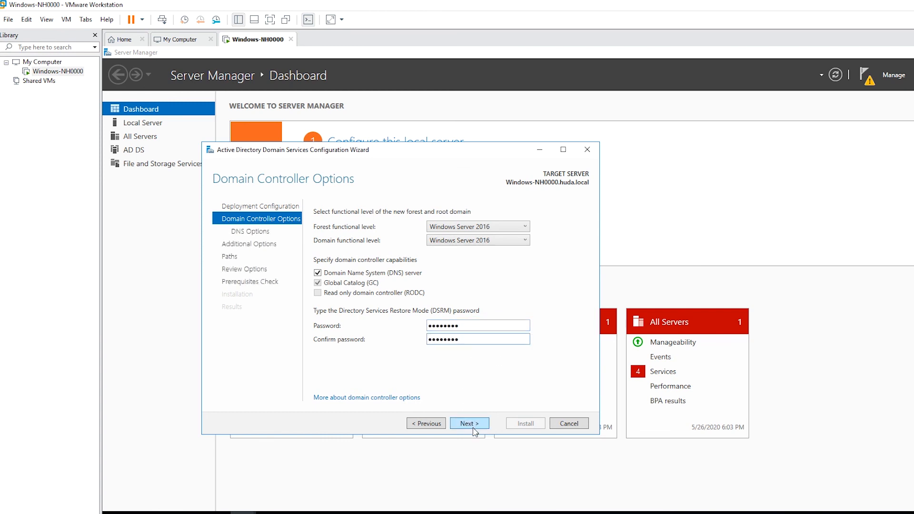
click(476, 428)
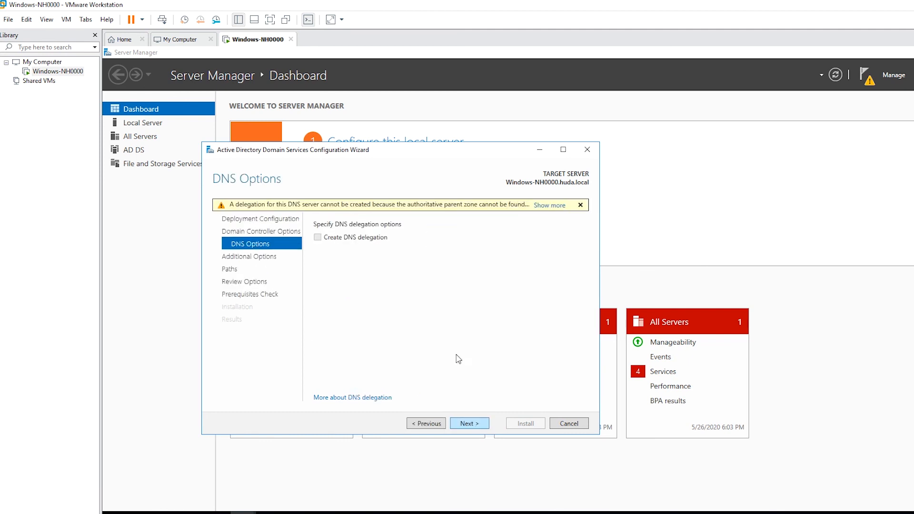
- Accept DNS options, NetBIOS name HUDA, default folder paths and the review to run prerequisites
click(469, 423)
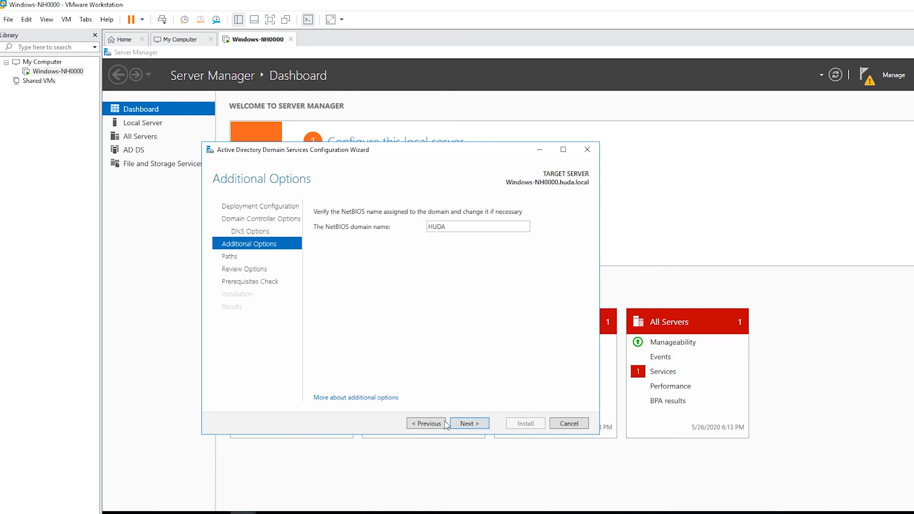
click(474, 425)
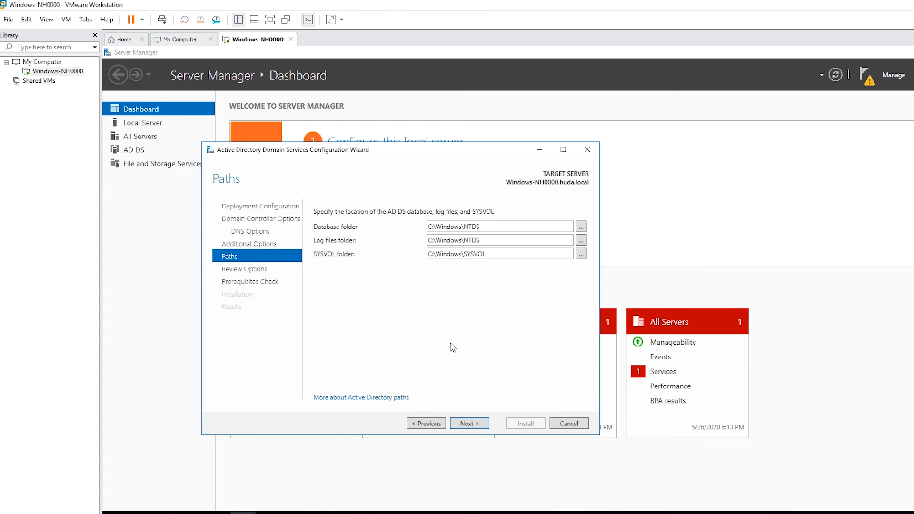
click(467, 422)
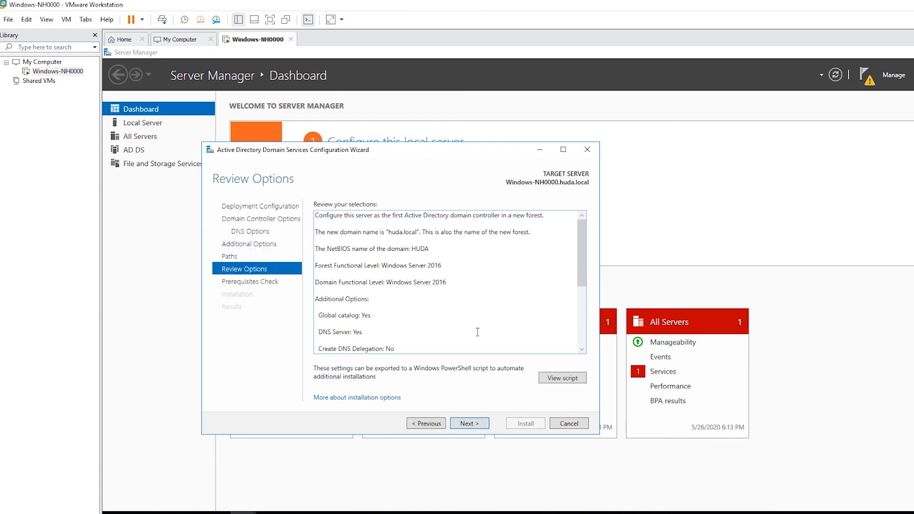
click(472, 424)
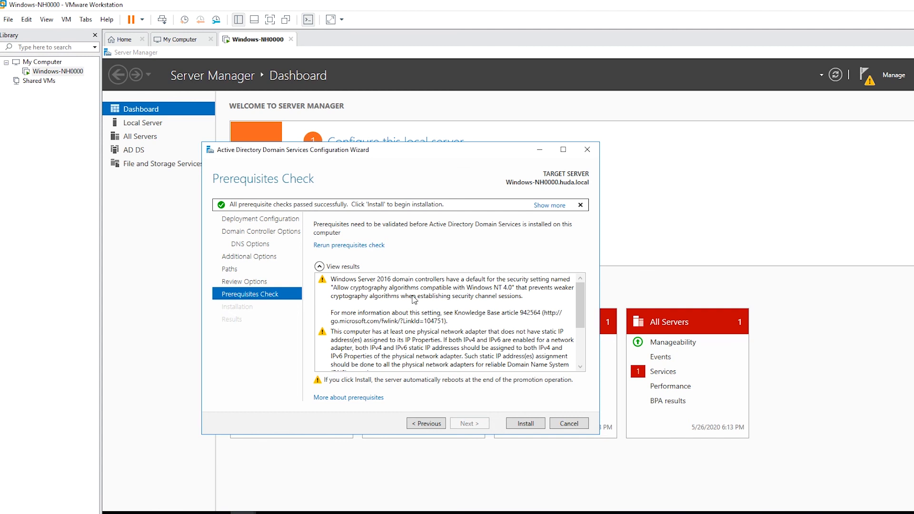
- Install AD DS and dismiss the sign-out notice so the server reboots
click(526, 425)
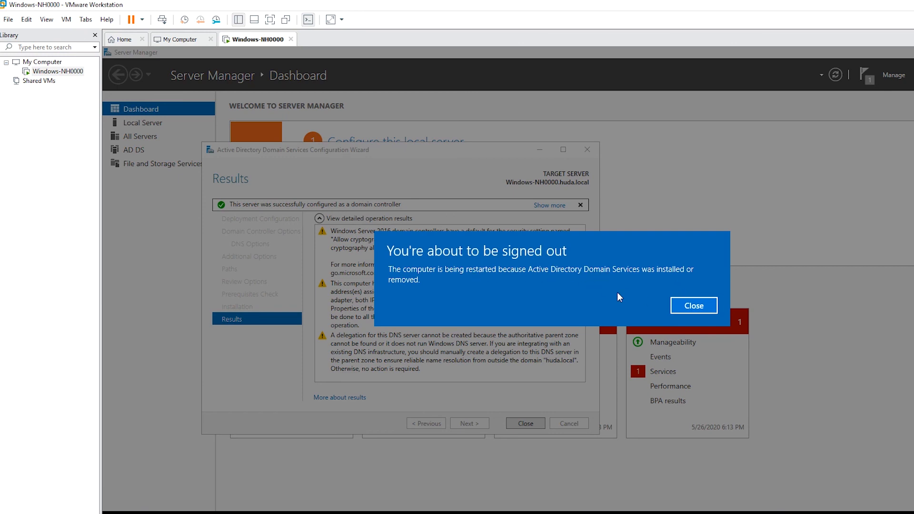
click(702, 312)
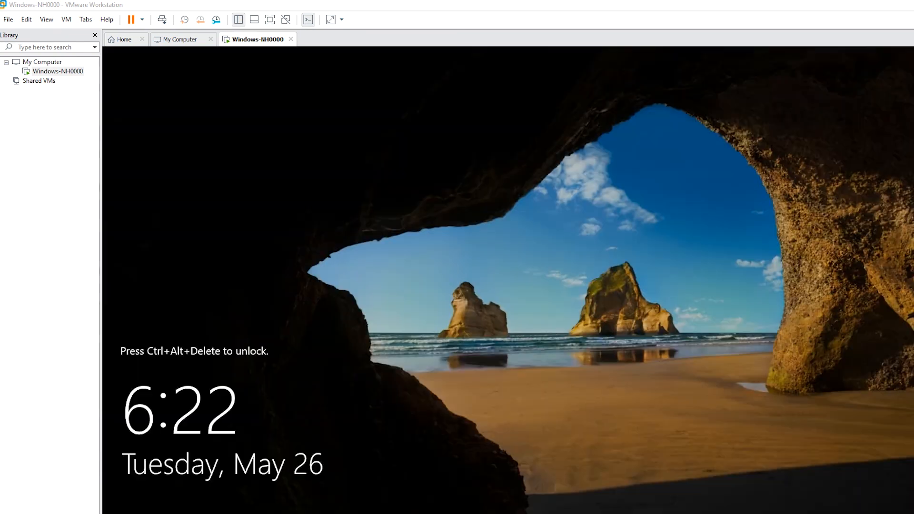
- Unlock the restarted server with Ctrl+Alt+Del and sign in with the Administrator password
click(186, 114)
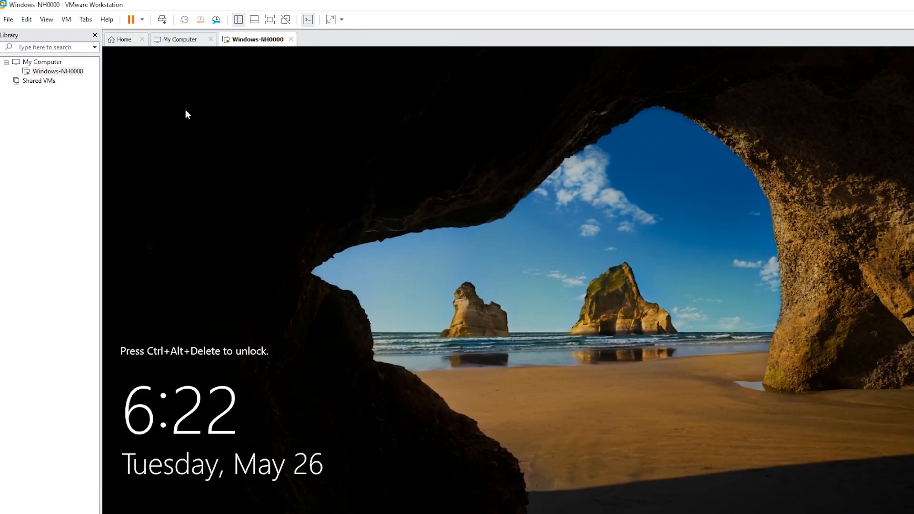
click(159, 19)
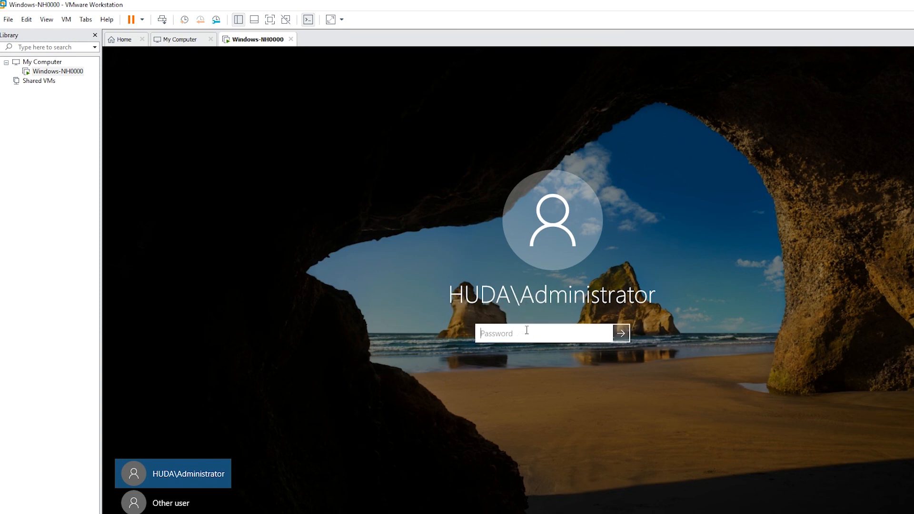
text(p)
key(Return)
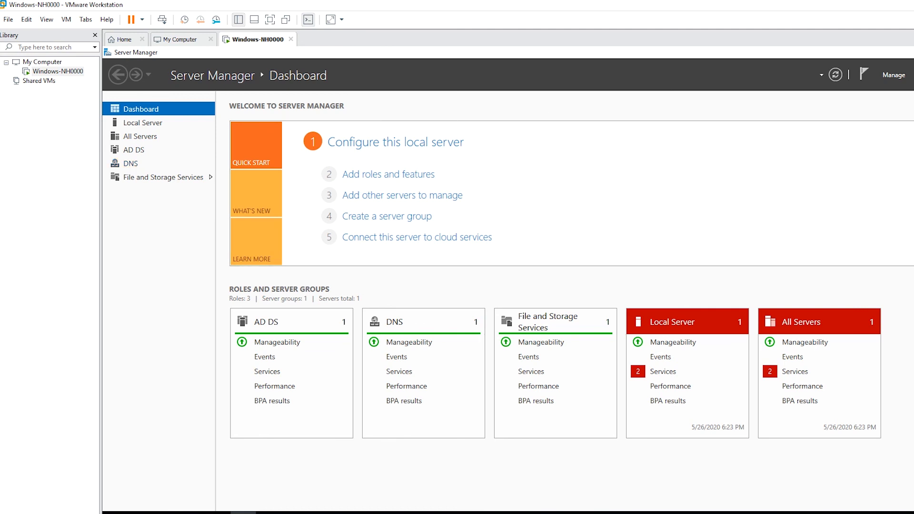
- Glance at Server Manager's Tools menu, then go to the Local Server page
click(910, 75)
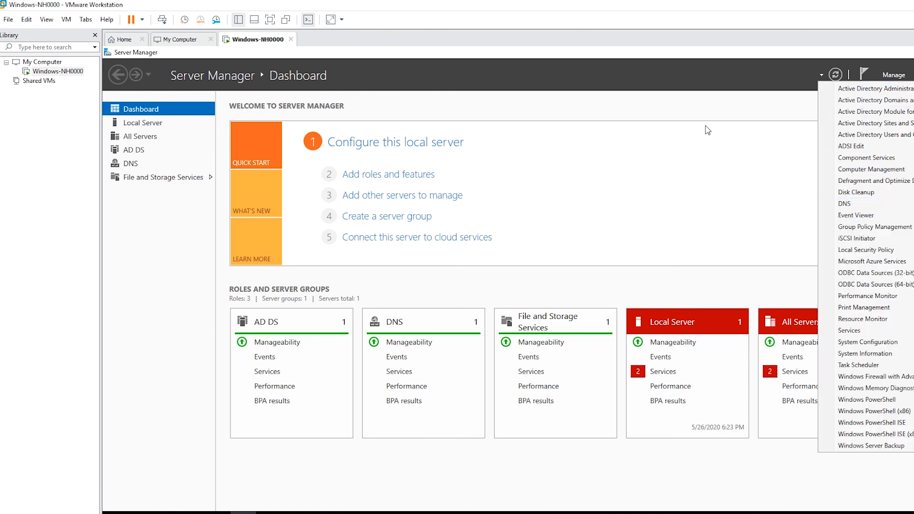
click(681, 119)
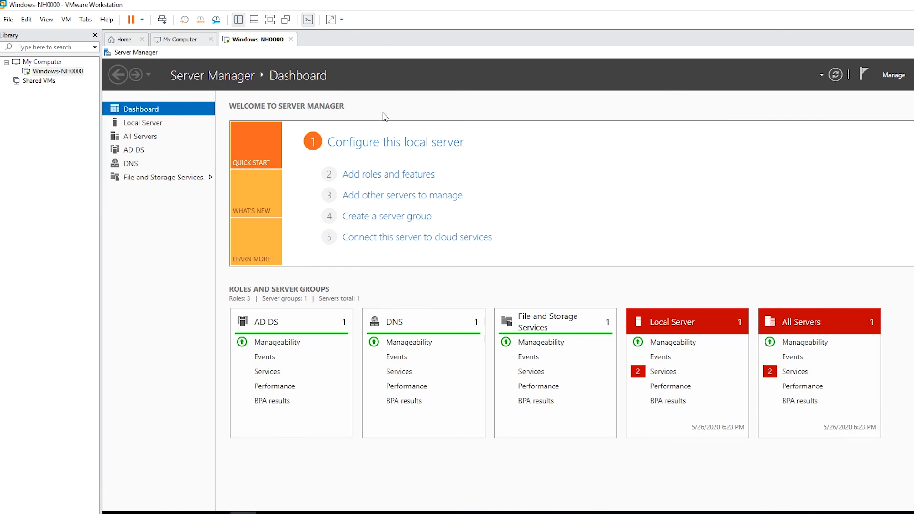
click(153, 124)
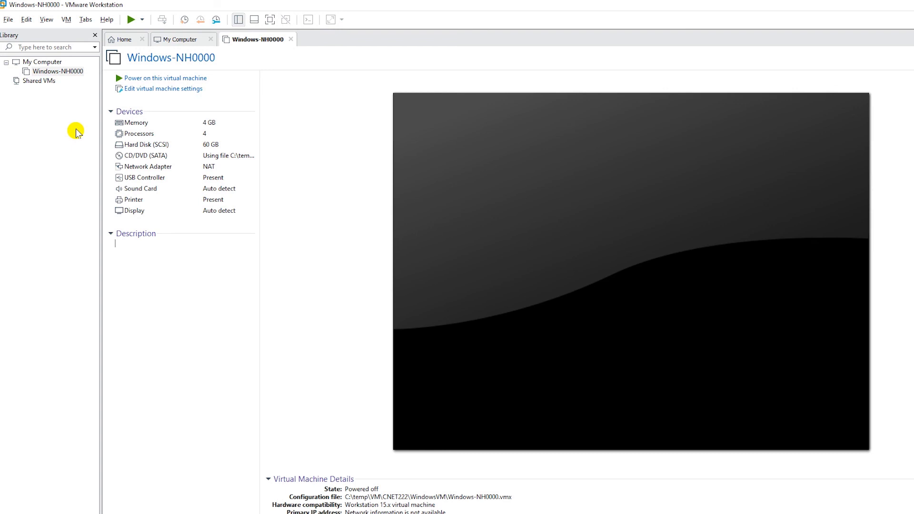
- Select Windows-NH0000 in the Library and open its virtual machine settings
click(60, 72)
click(59, 72)
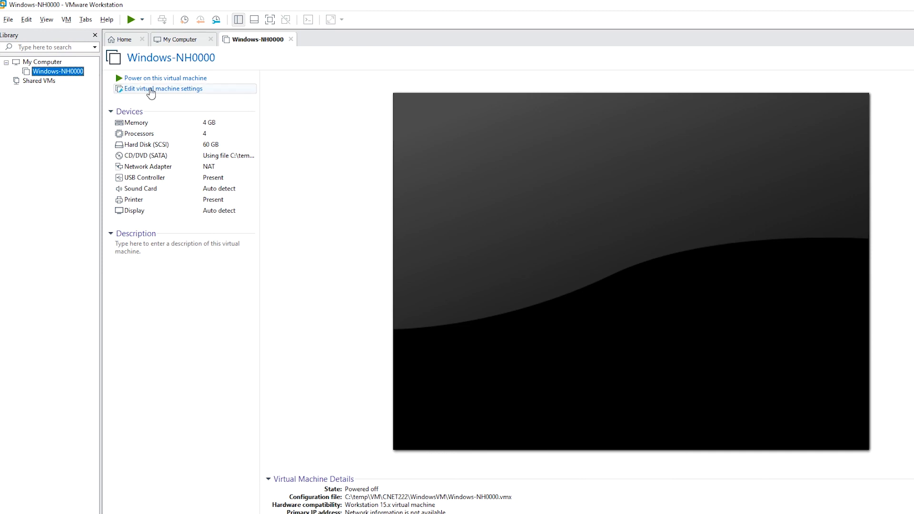
click(148, 90)
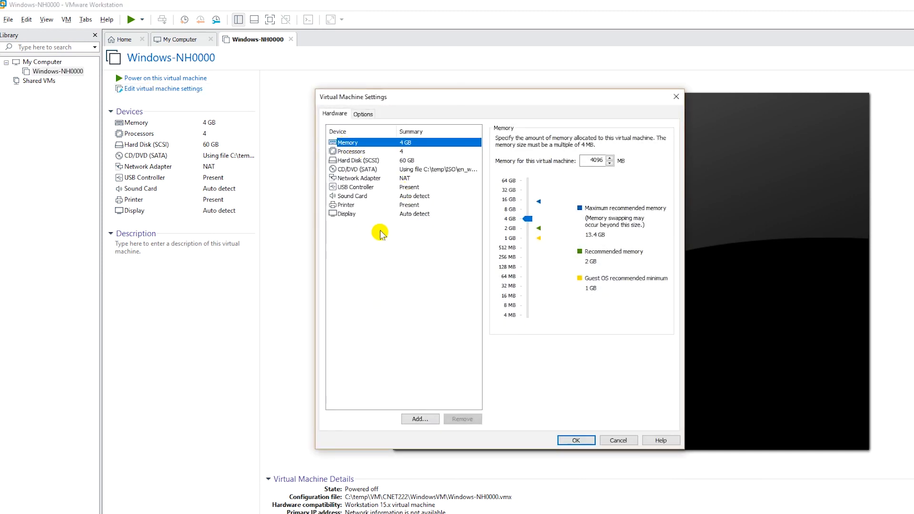
- Add Network Adapter 2 set to Host-only and save the hardware settings
click(421, 423)
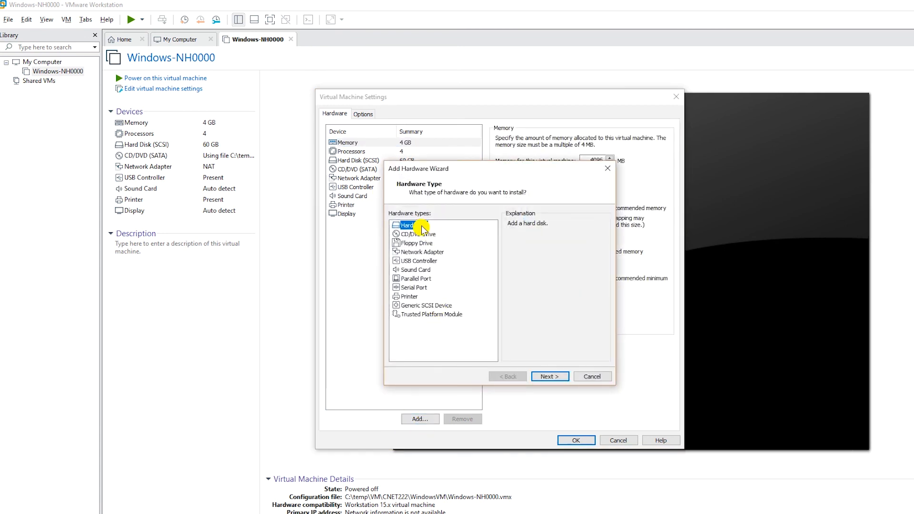
click(434, 254)
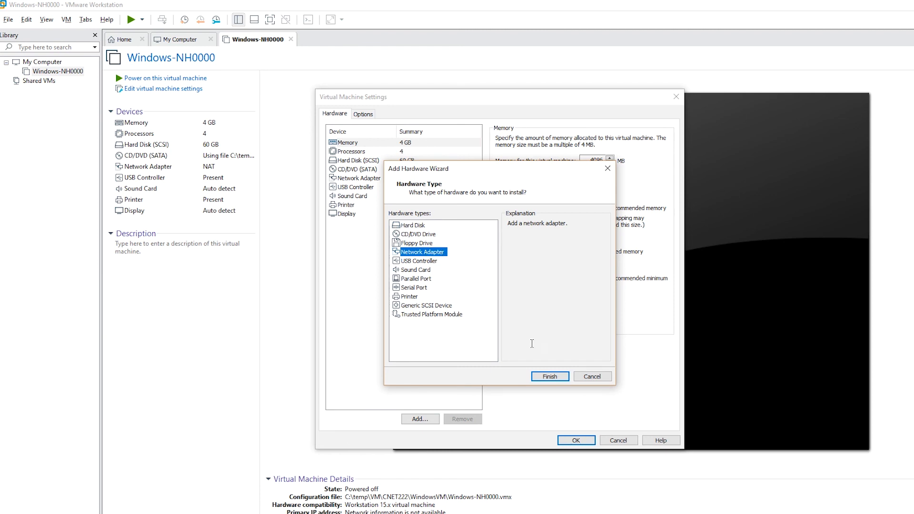
click(549, 377)
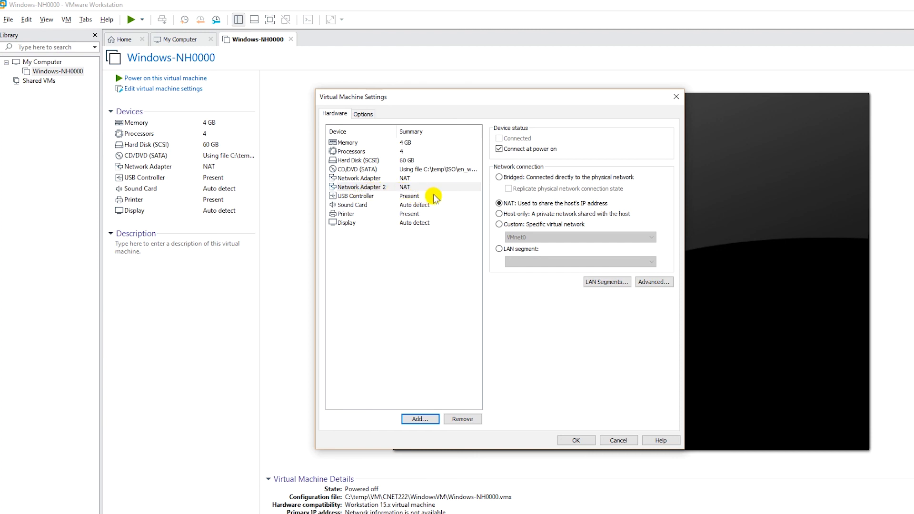
click(526, 215)
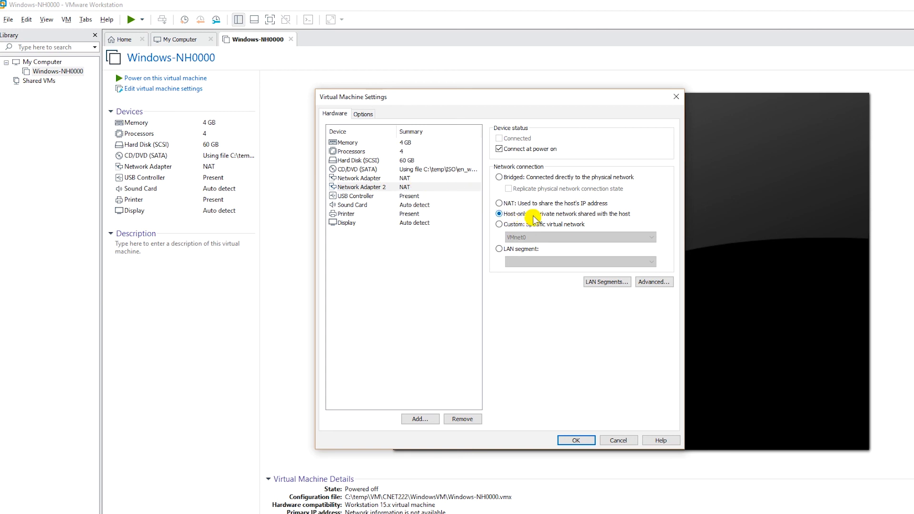
click(576, 440)
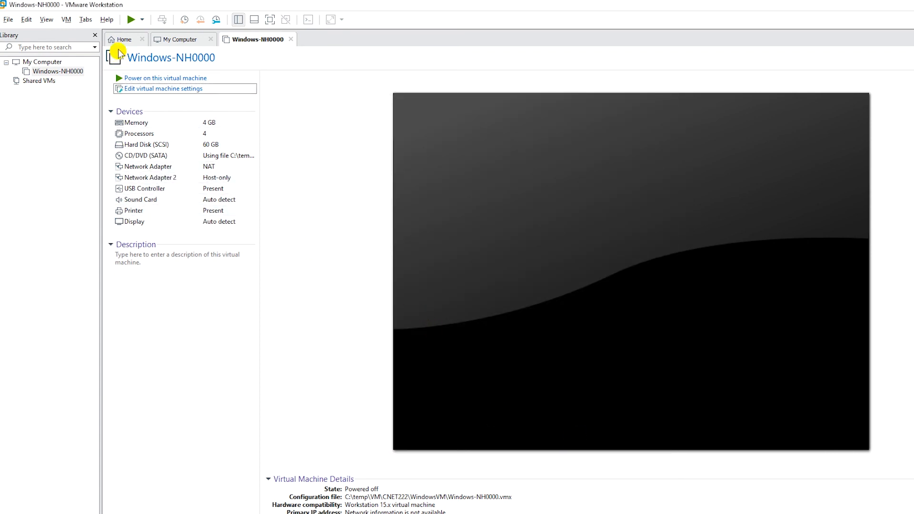
- Power on Windows-NH0000 and sign in as Administrator via Ctrl+Alt+Del
click(132, 76)
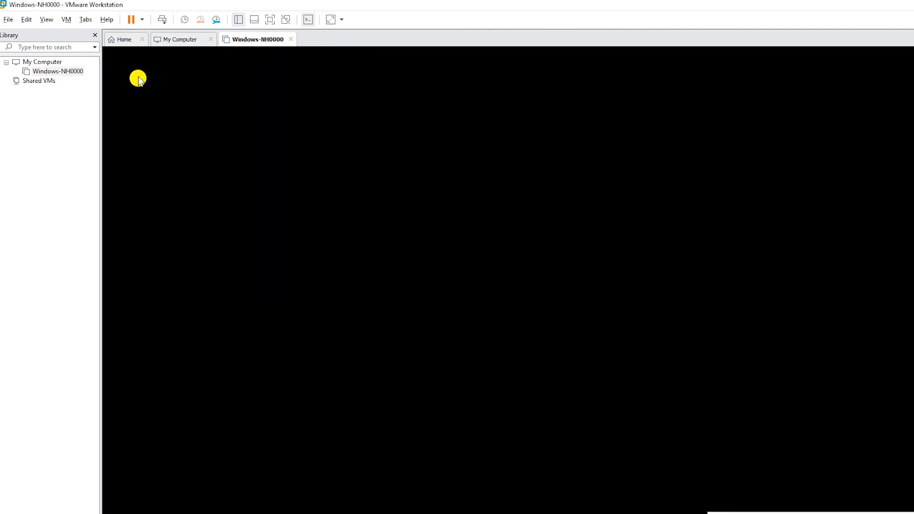
click(458, 46)
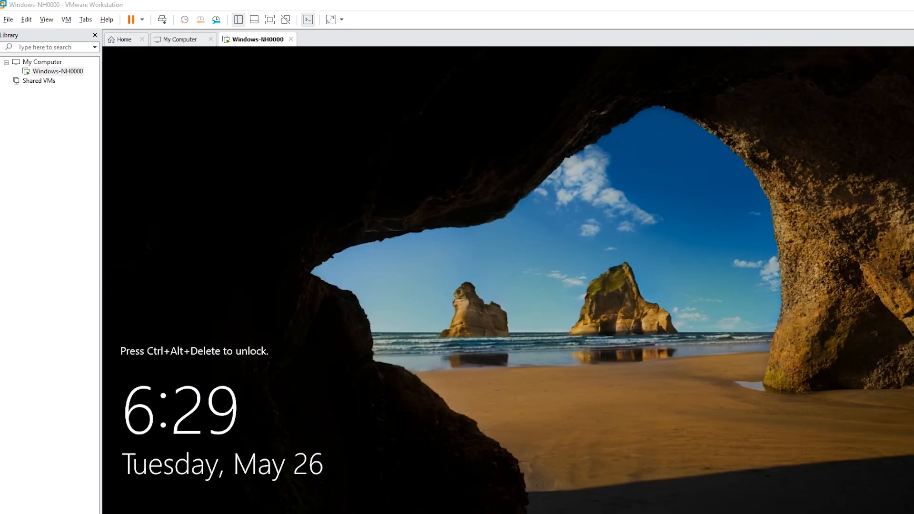
click(162, 20)
click(516, 333)
text(••)
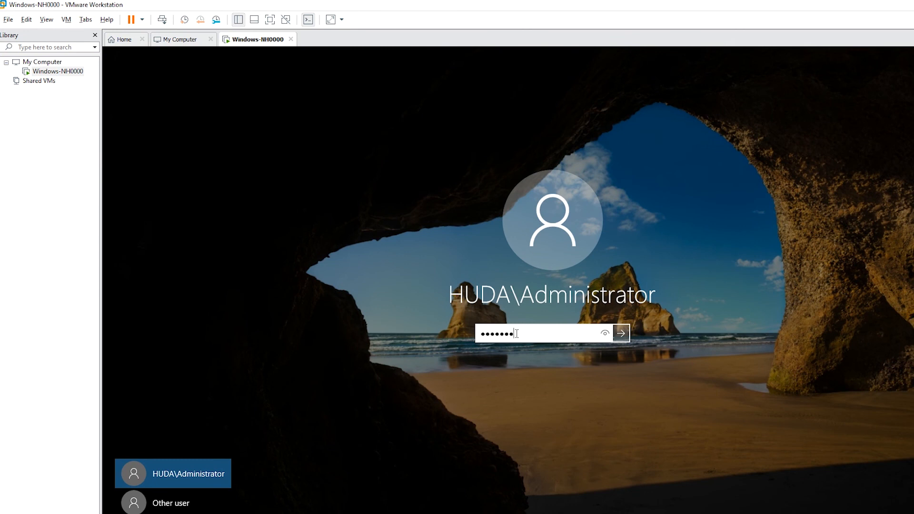
text(••••••)
key(Return)
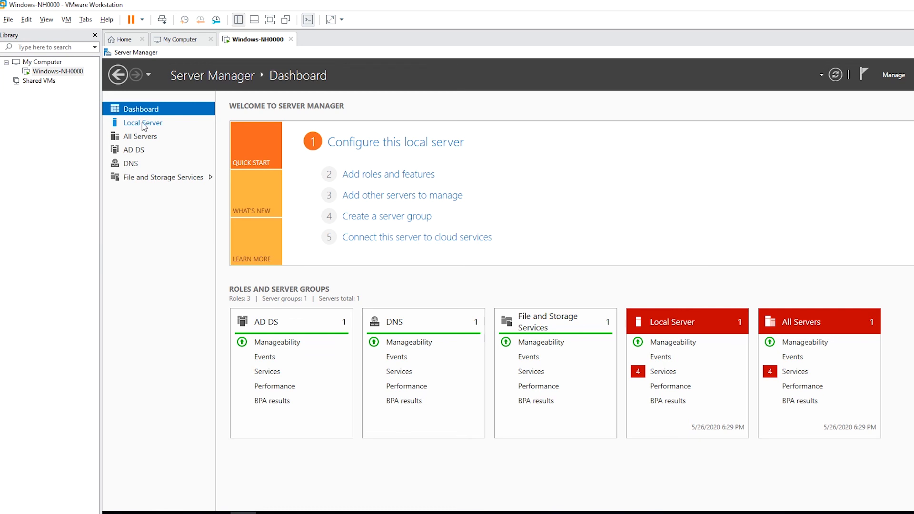
- From Local Server, open the Ethernet1 connection's Properties dialog
click(144, 125)
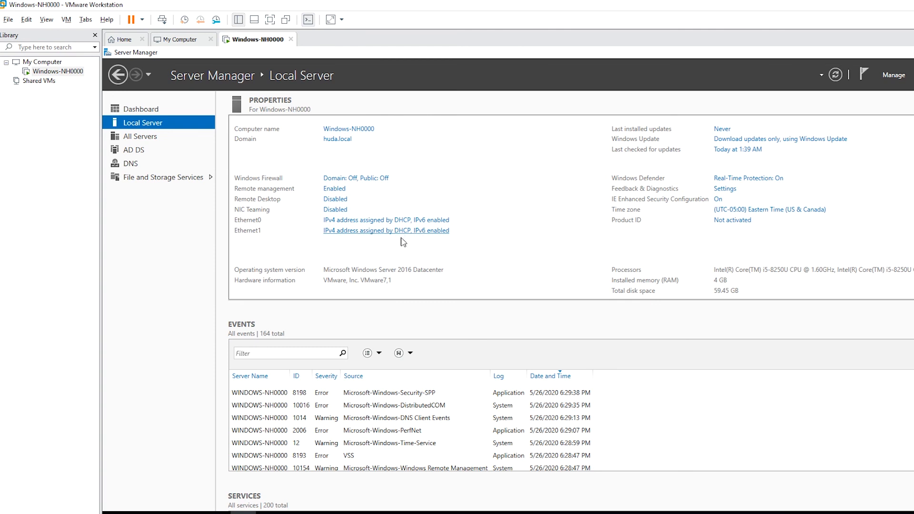
click(374, 232)
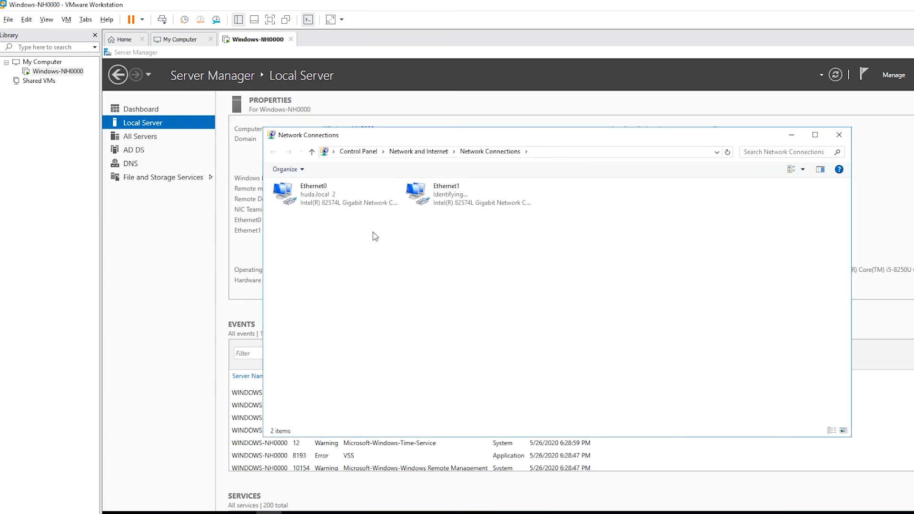
right_click(440, 196)
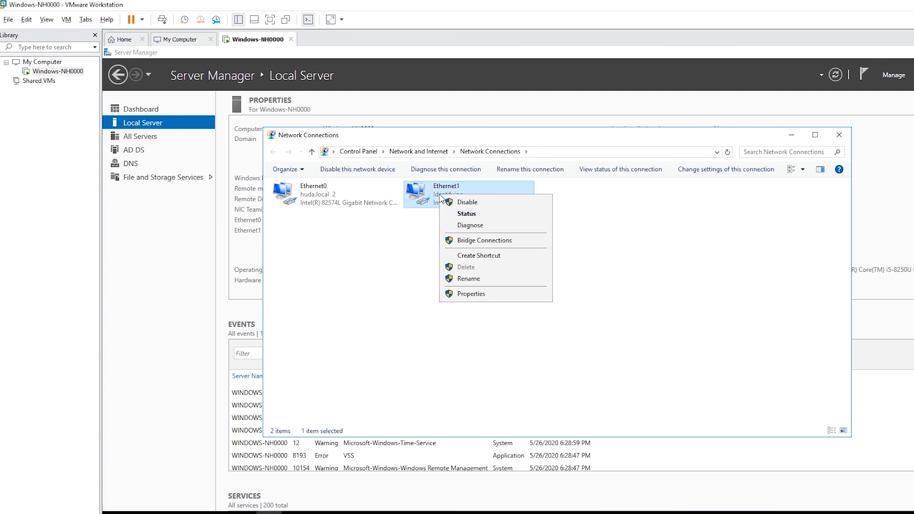
click(473, 295)
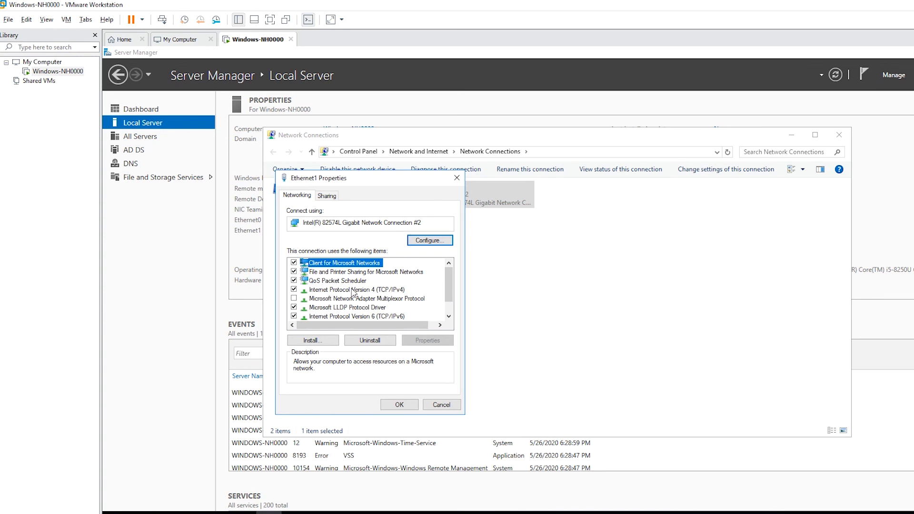
- Give Ethernet1's IPv4 a static address 172.16.0.10 with mask 255.255.0.0 and apply it
double_click(352, 290)
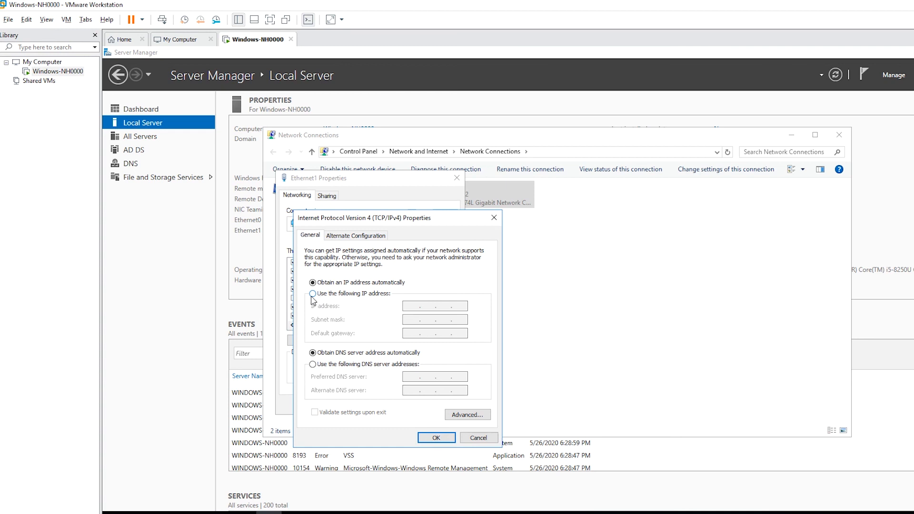
click(341, 295)
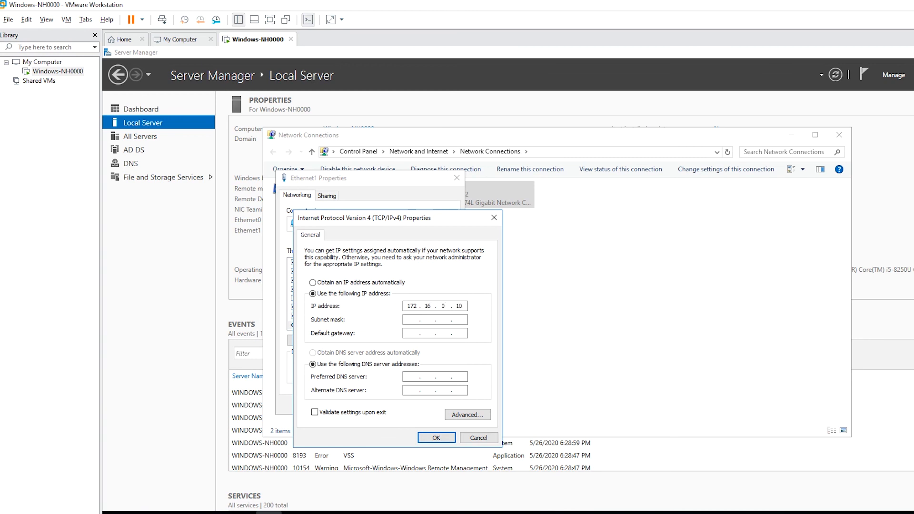
click(408, 319)
click(433, 438)
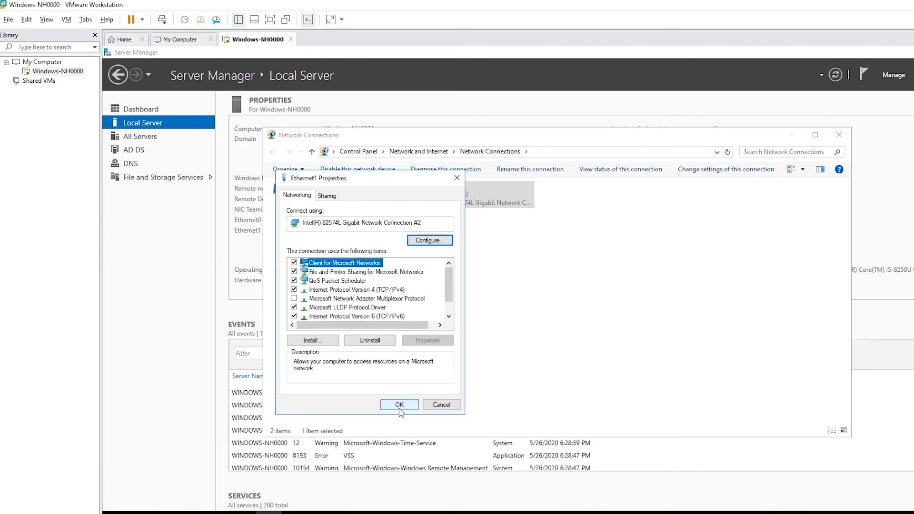
click(405, 405)
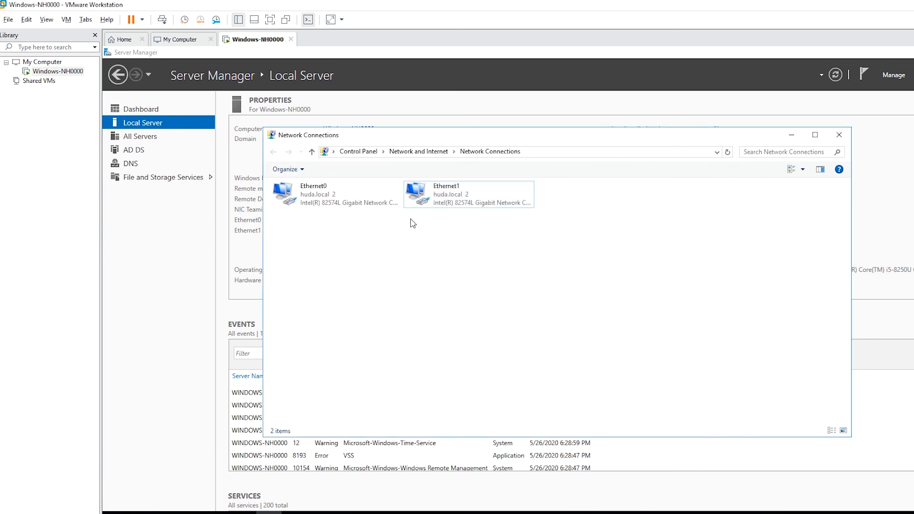
- Disable Ethernet1, then enable it again until it reconnects as huda.local 2
right_click(421, 199)
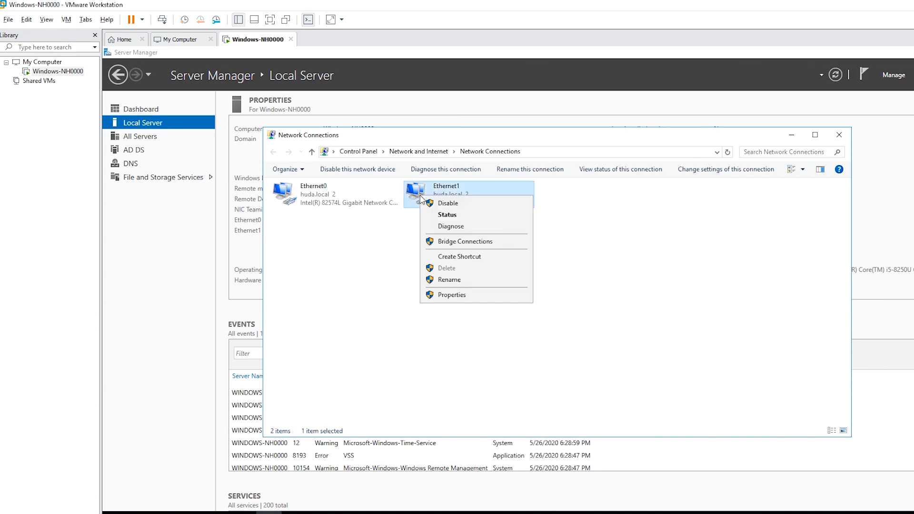
click(457, 206)
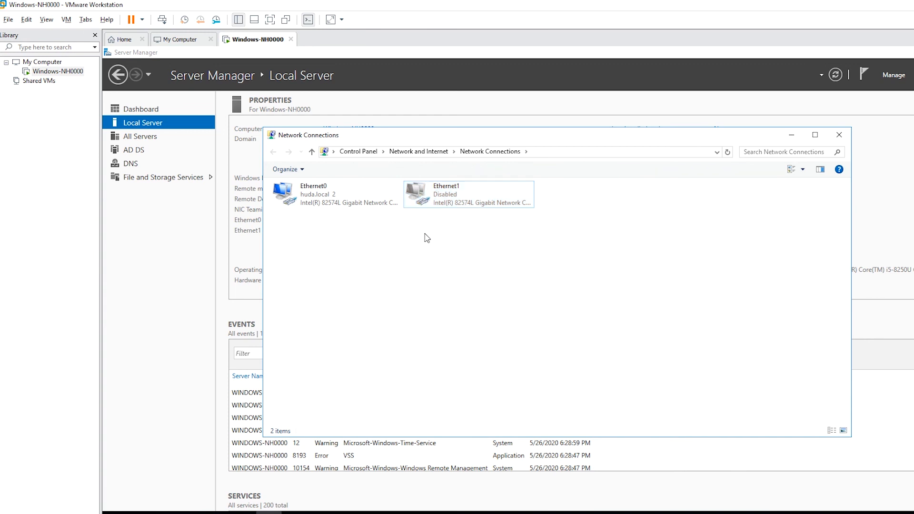
right_click(427, 190)
click(446, 194)
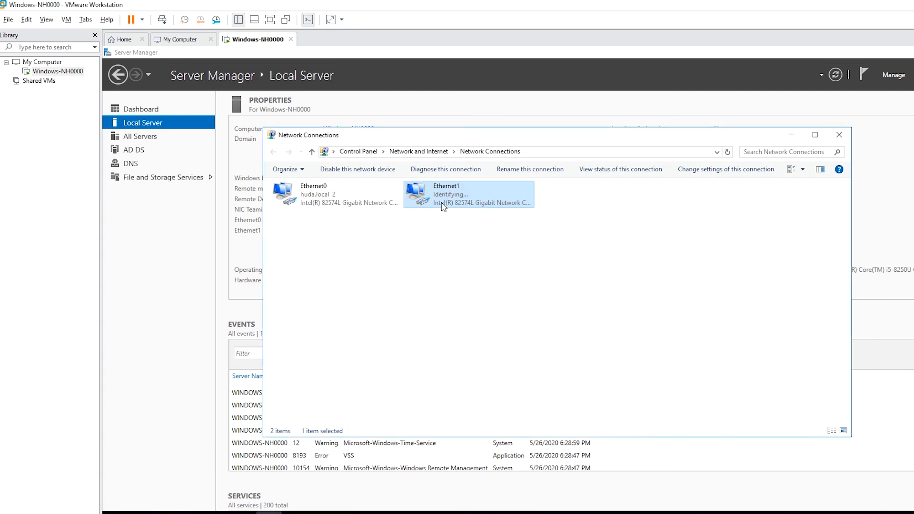
click(537, 258)
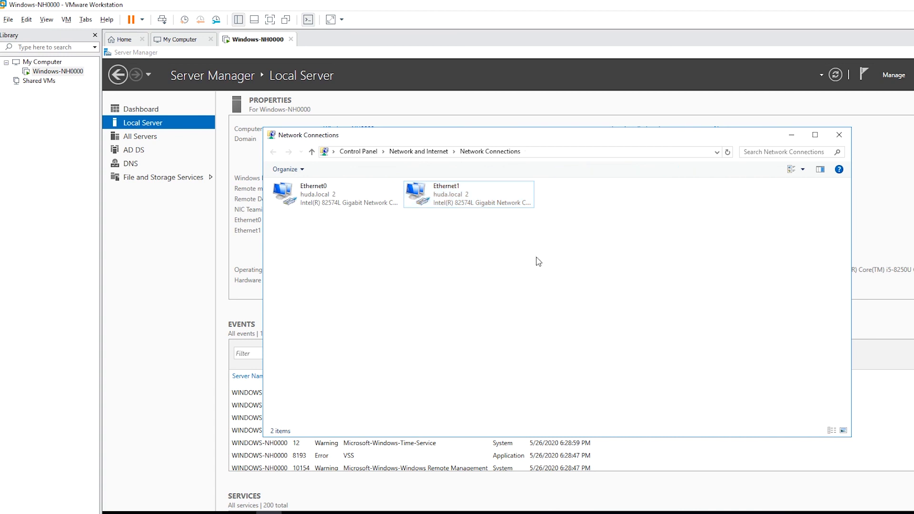
right_click(442, 205)
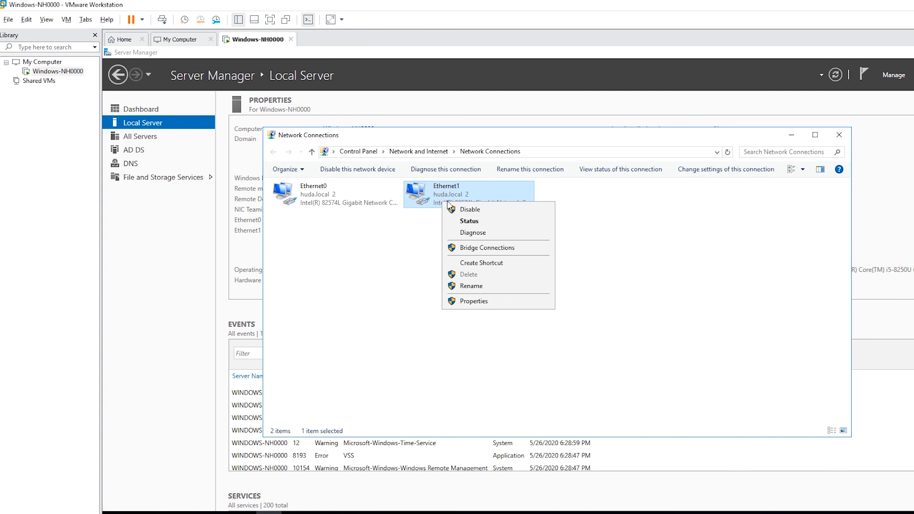
- Verify in Ethernet1's status details that IPv4 reads 172.16.0.10, then close all network windows
click(493, 226)
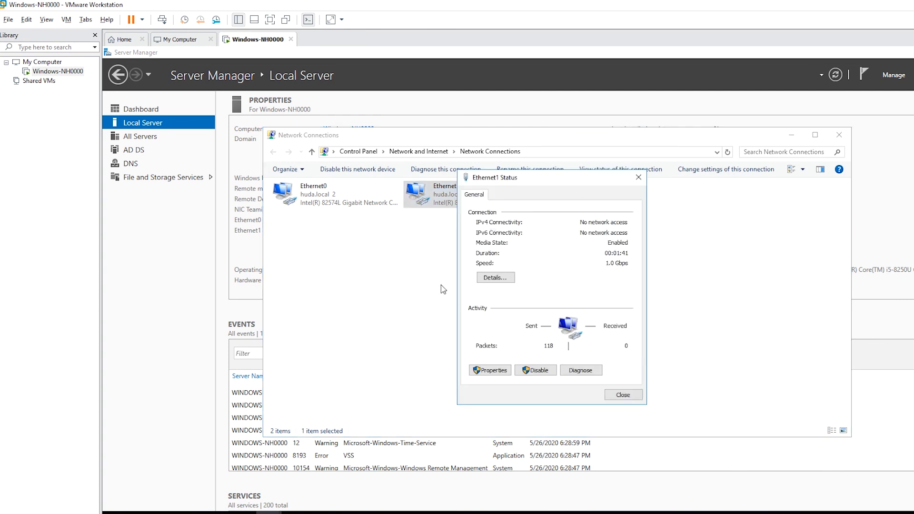
click(504, 281)
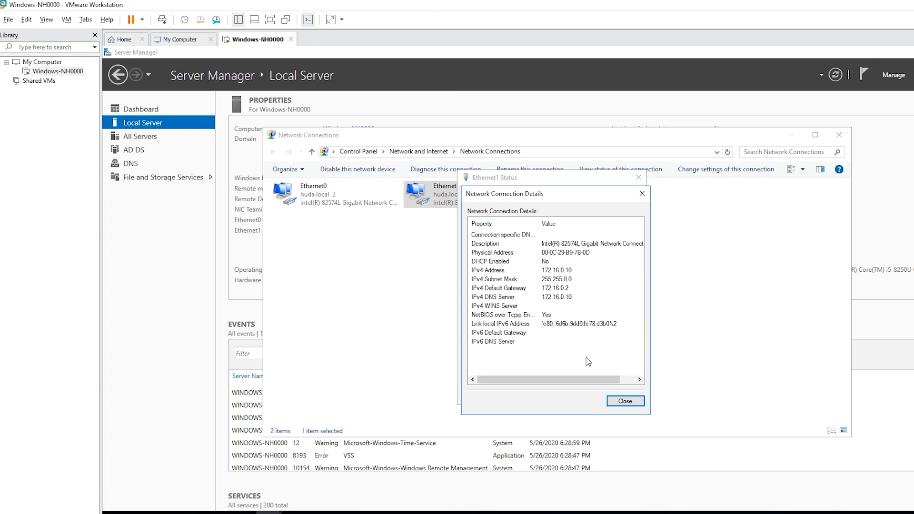
click(625, 401)
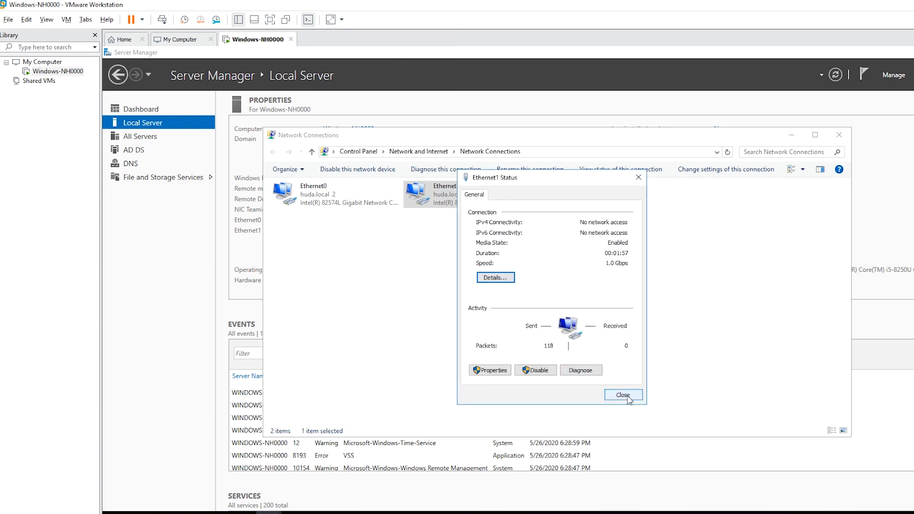
click(623, 395)
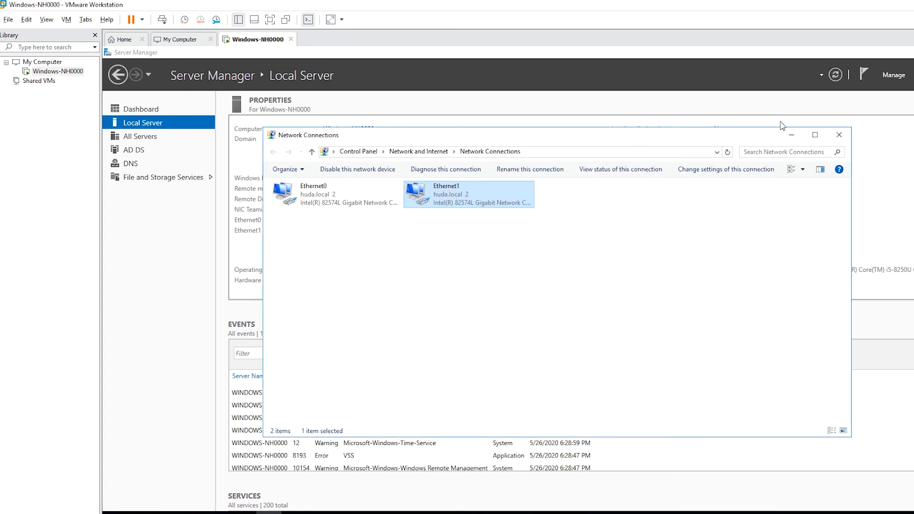
click(840, 135)
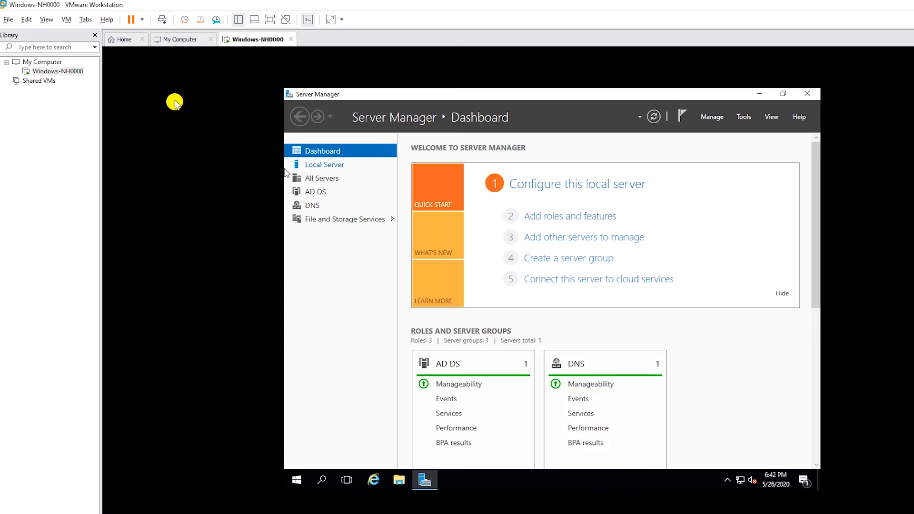
- Insert the VMware Tools disc and launch setup64 from DVD Drive (D:) in the guest
click(64, 25)
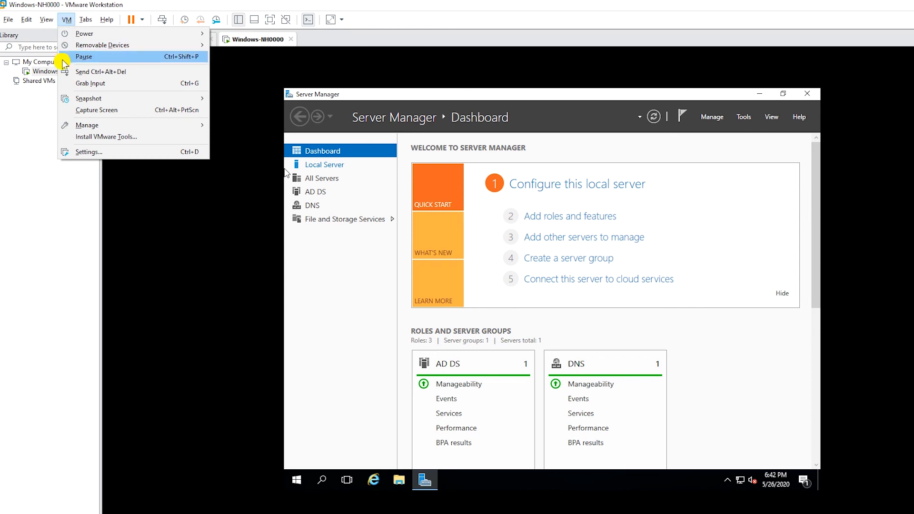
click(102, 139)
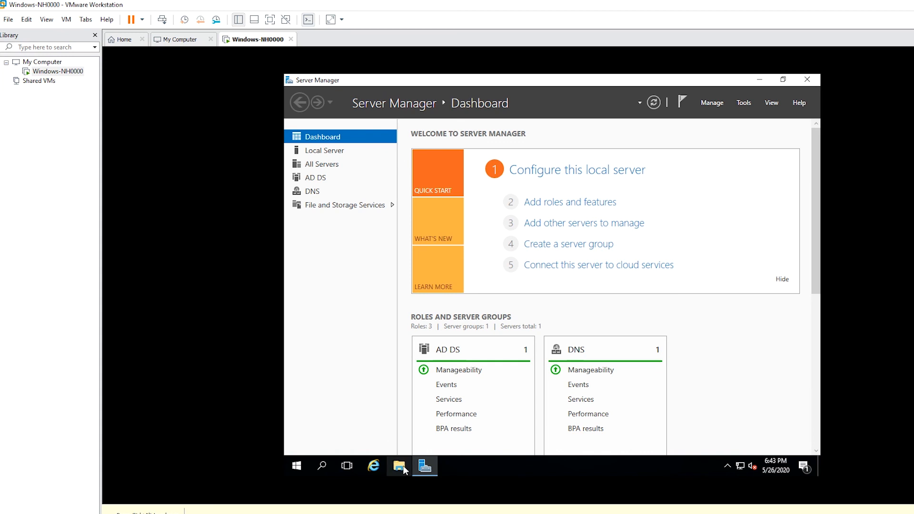
click(401, 467)
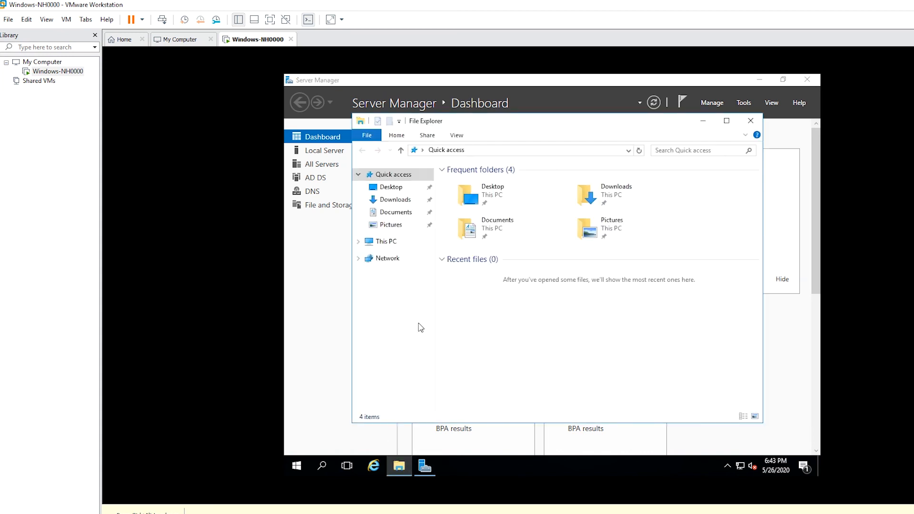
click(357, 242)
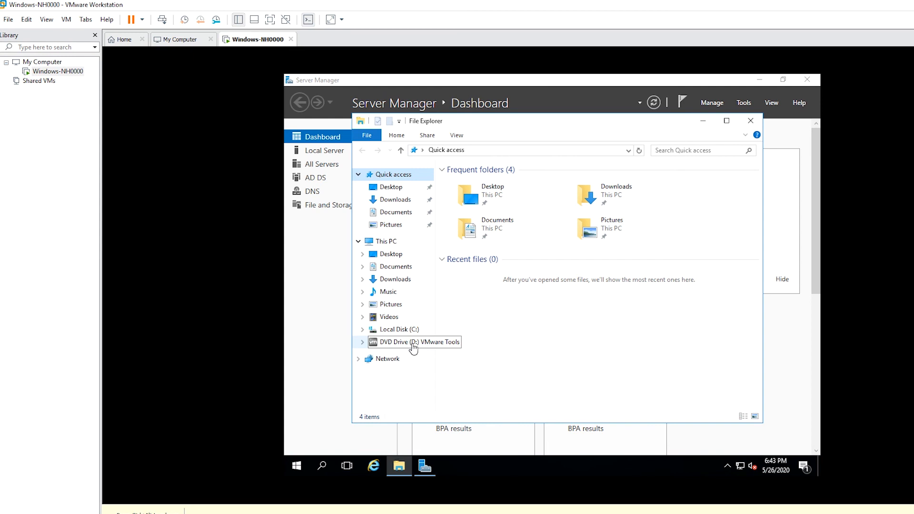
click(404, 343)
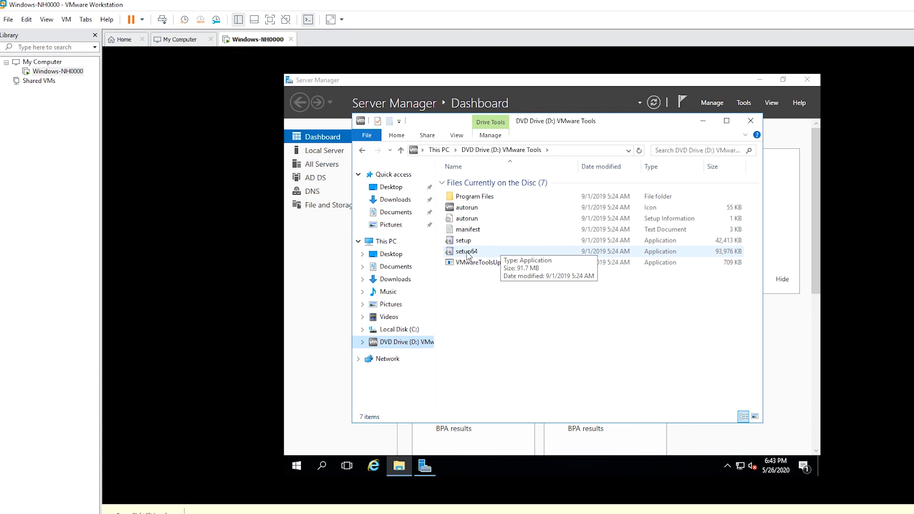
double_click(468, 253)
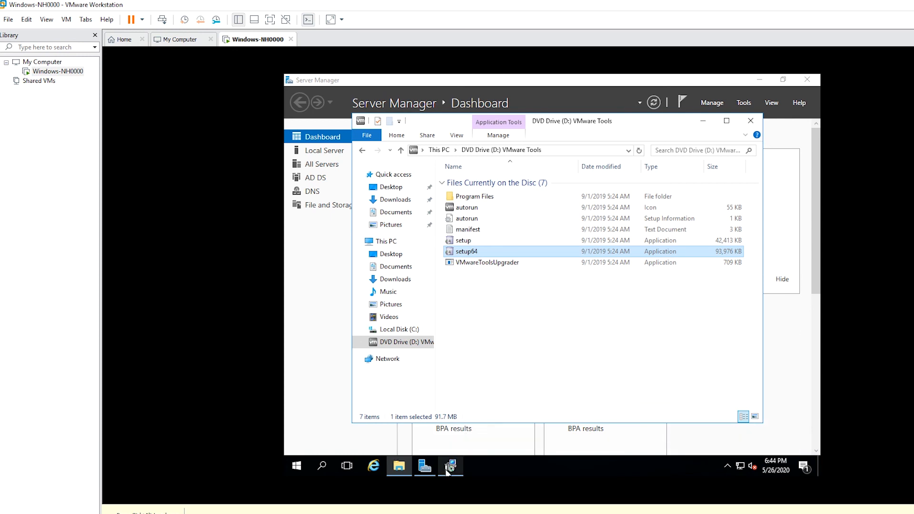
click(702, 120)
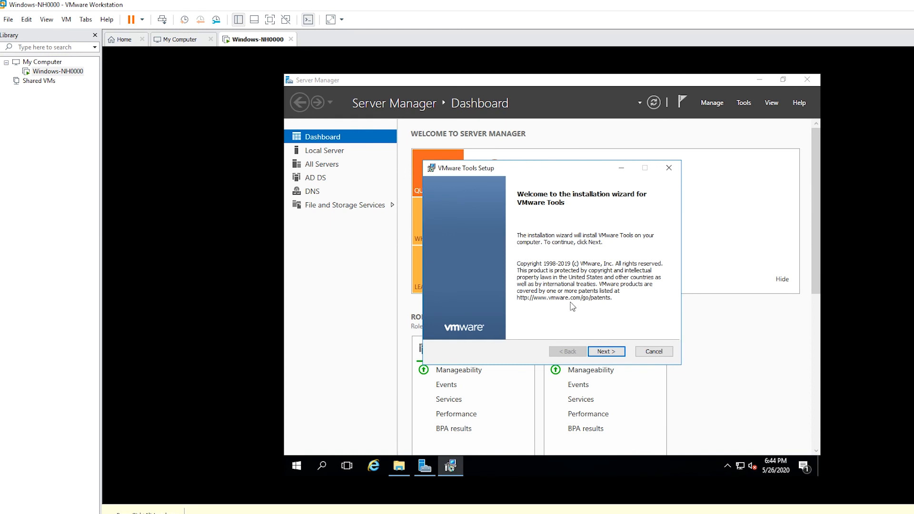
- Install VMware Tools using the Typical setup type and accept the guest restart
click(612, 354)
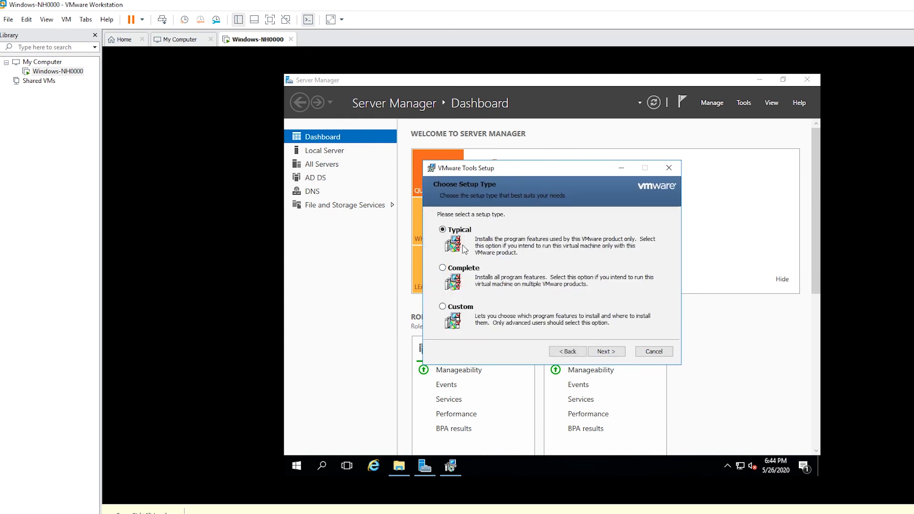
click(607, 354)
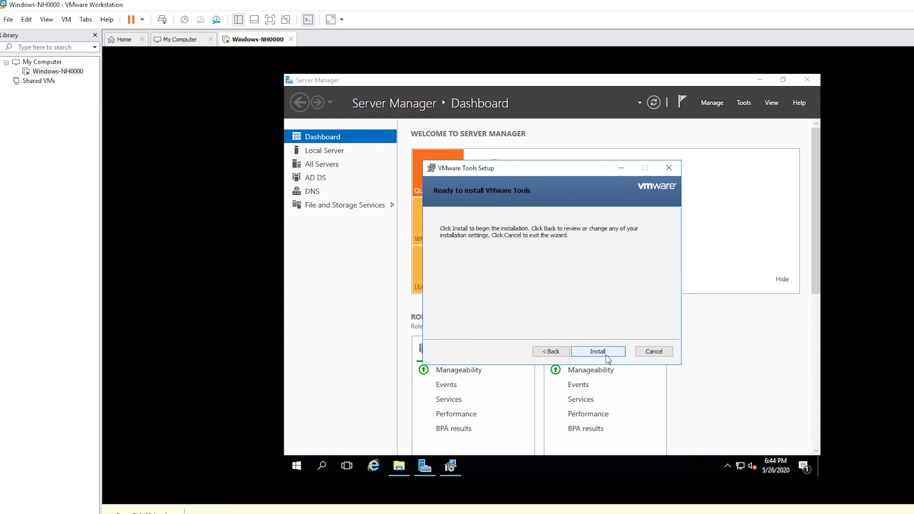
click(606, 355)
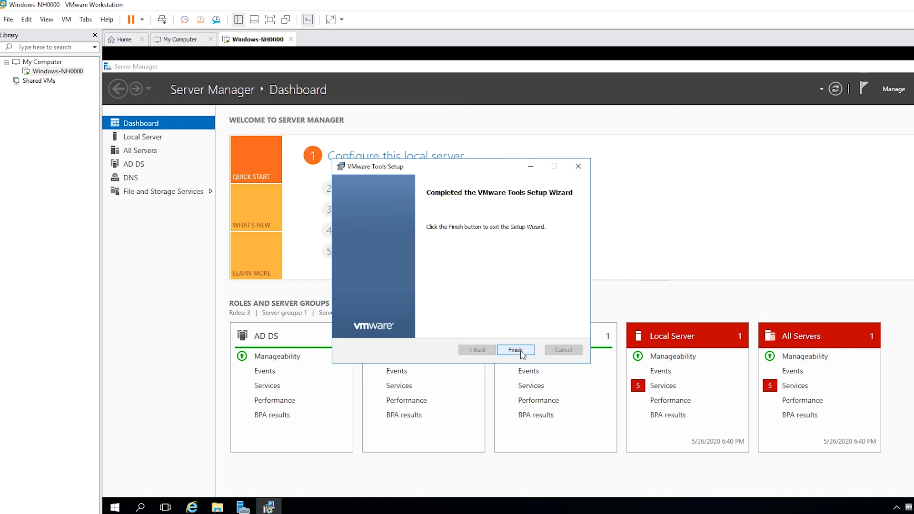
click(522, 352)
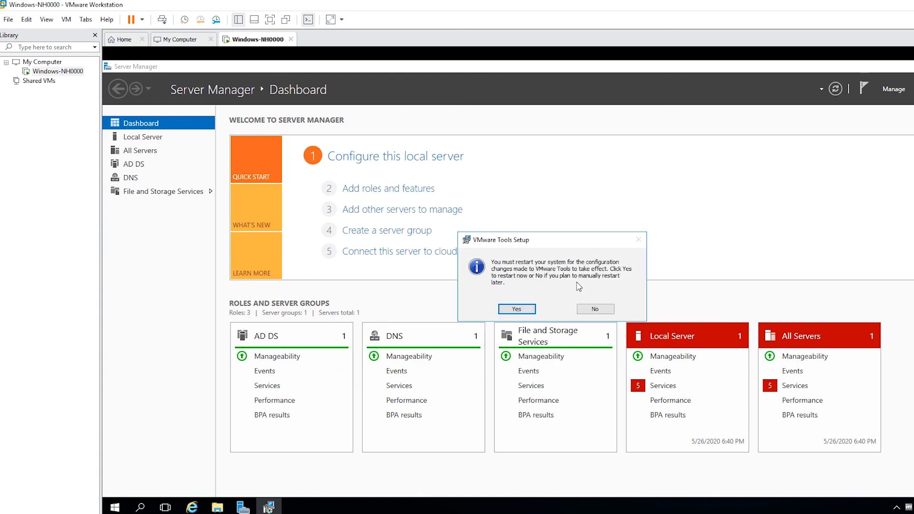
click(519, 309)
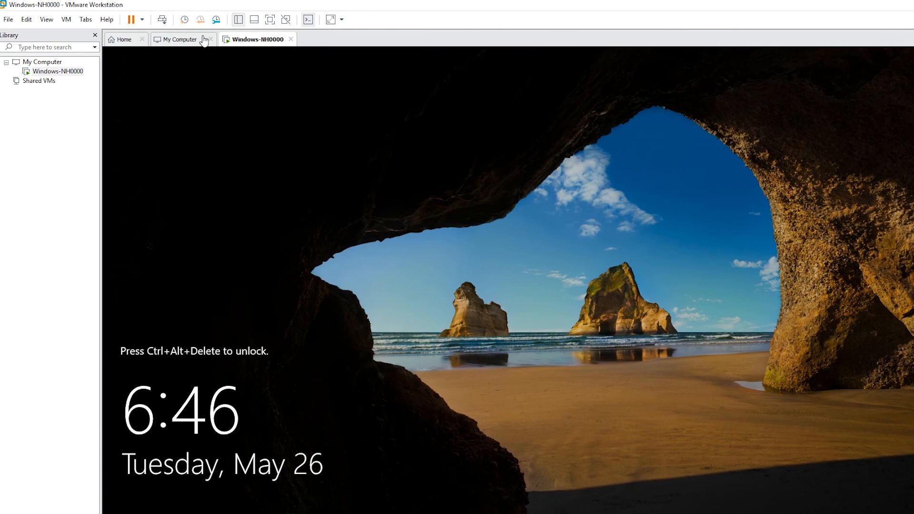
- Send Ctrl+Alt+Del to the guest and sign in with the Administrator password
click(162, 20)
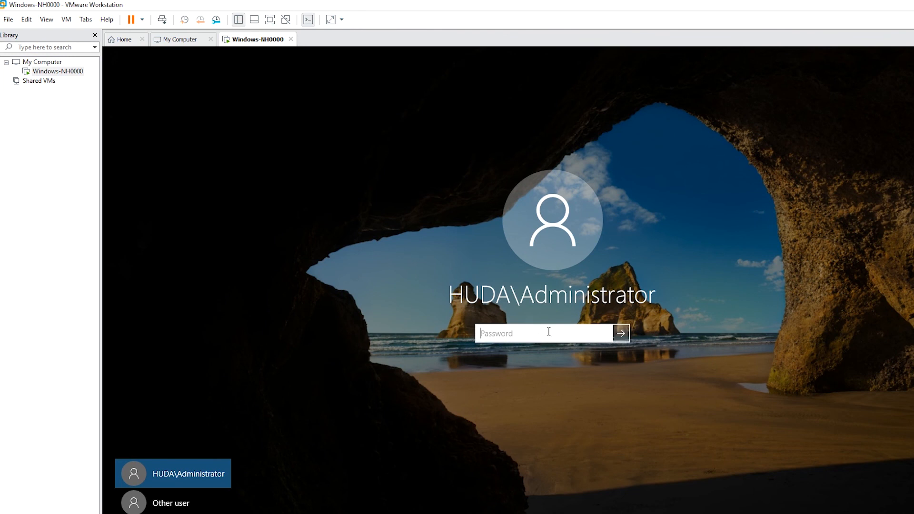
text(******)
key(Return)
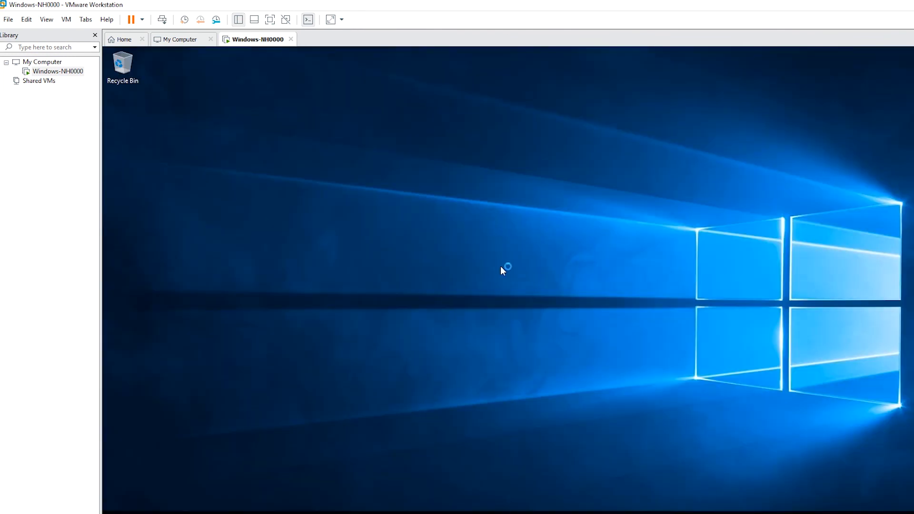